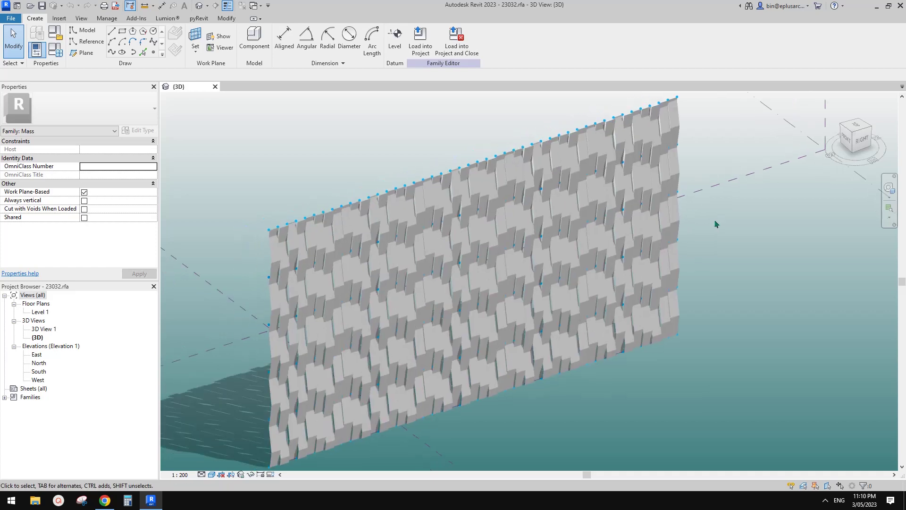
Inspect the panelled facade's divided surface and one nested Family2 component strip within it.
scroll(715, 224, down, 1)
click(591, 247)
scroll(631, 243, up, 1)
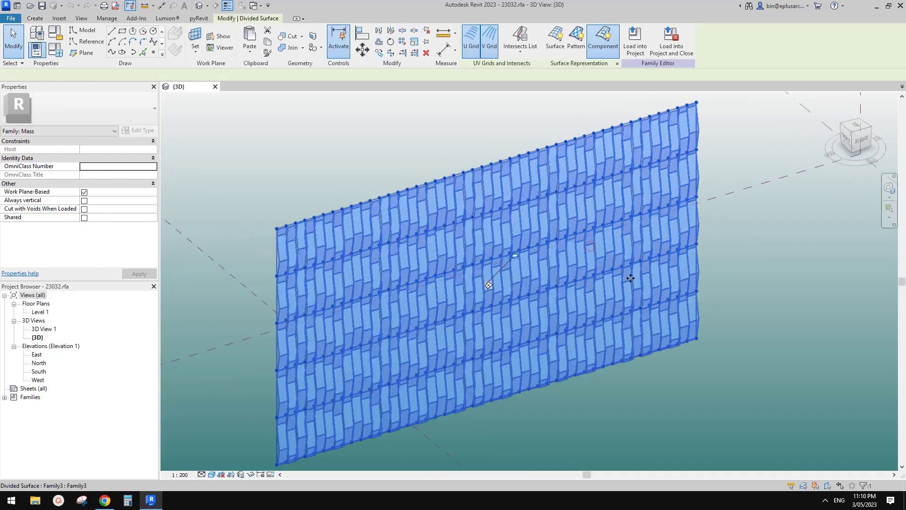
click(750, 267)
shift+middle_drag(753, 277, 755, 222)
scroll(533, 278, up, 1)
scroll(542, 293, up, 3)
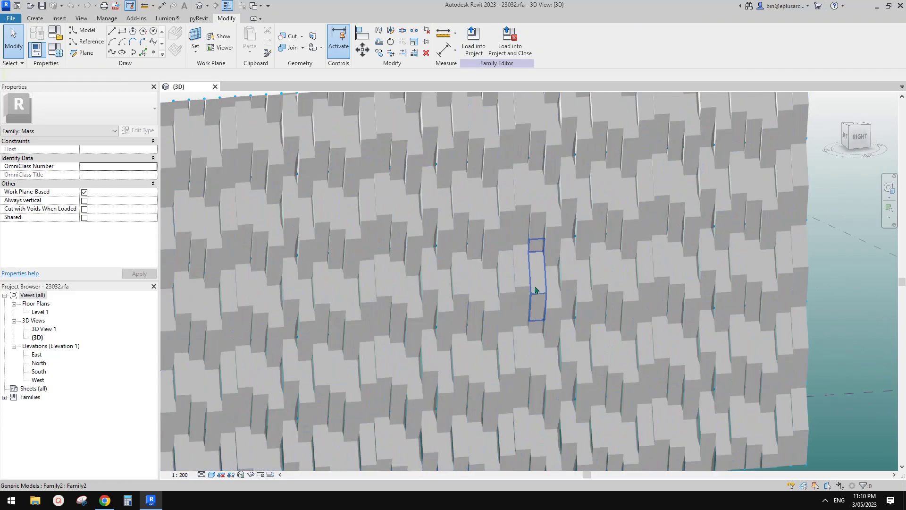
click(541, 299)
middle_drag(540, 300, 535, 276)
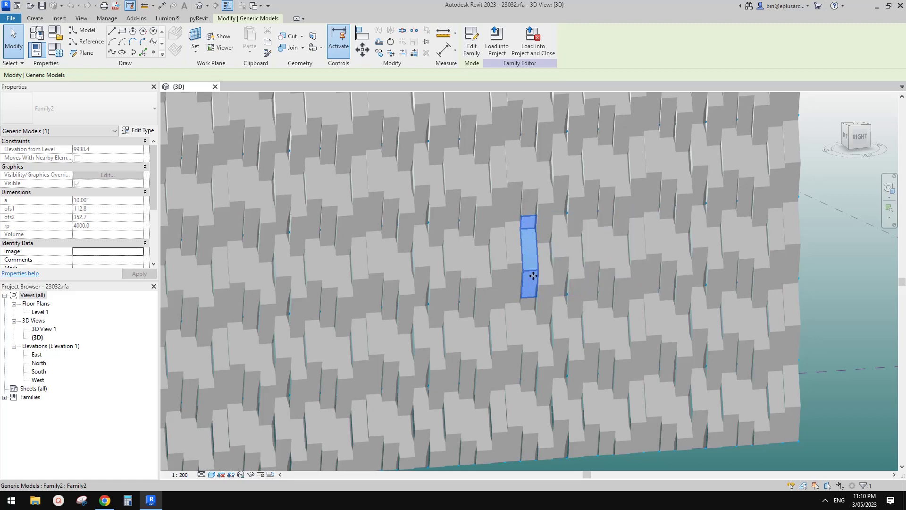
middle_drag(533, 276, 524, 276)
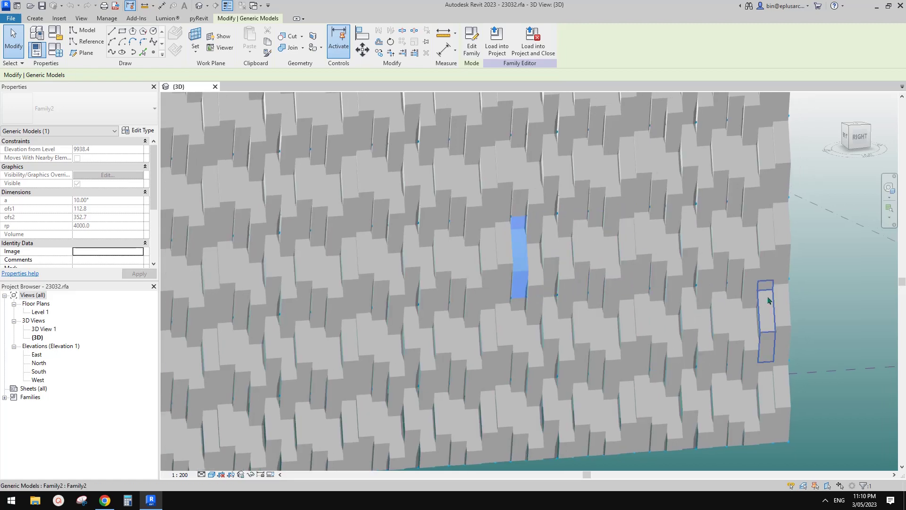
Inspect one repeating Family3 curtain panel and the divided surface grid that carries it.
click(594, 263)
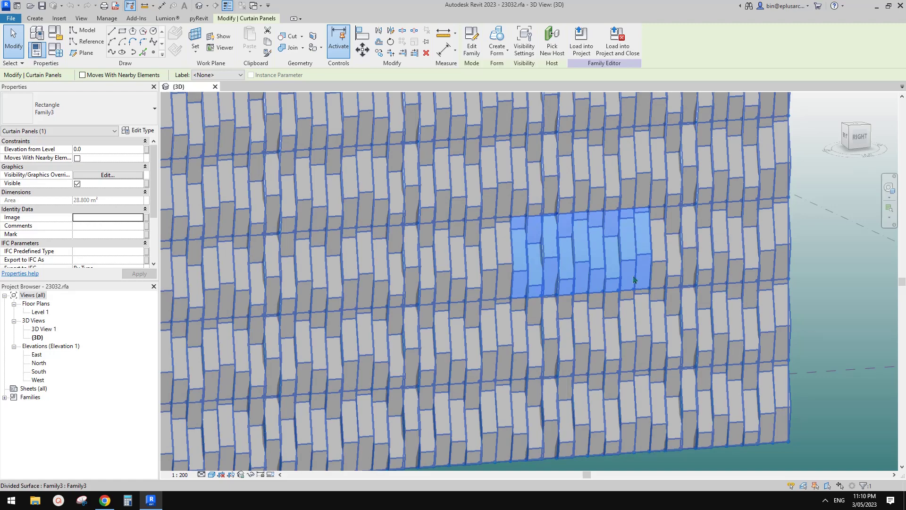
middle_drag(615, 284, 565, 285)
scroll(574, 289, down, 1)
click(753, 272)
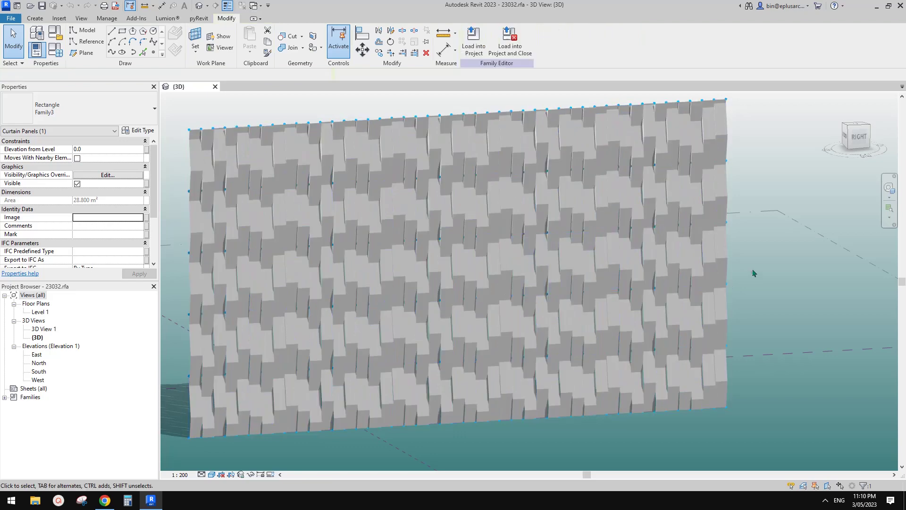
click(686, 214)
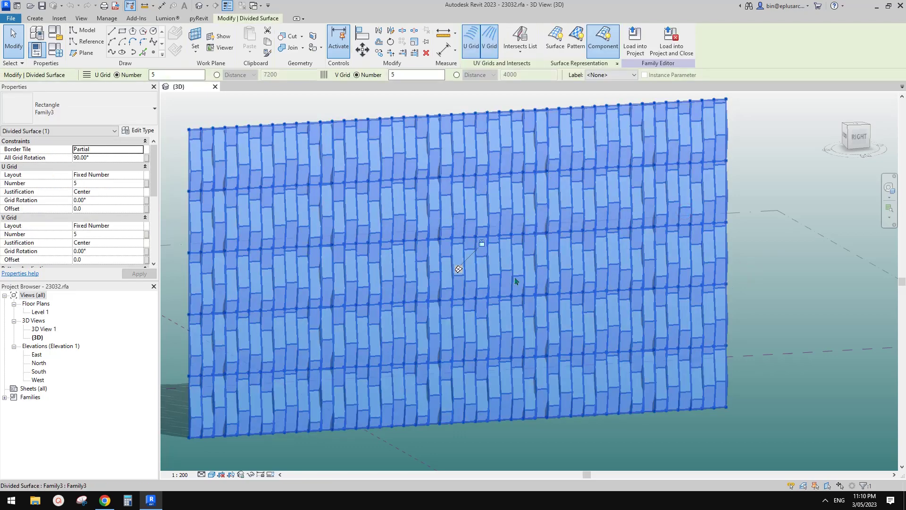
middle_drag(566, 289, 577, 289)
key(Escape)
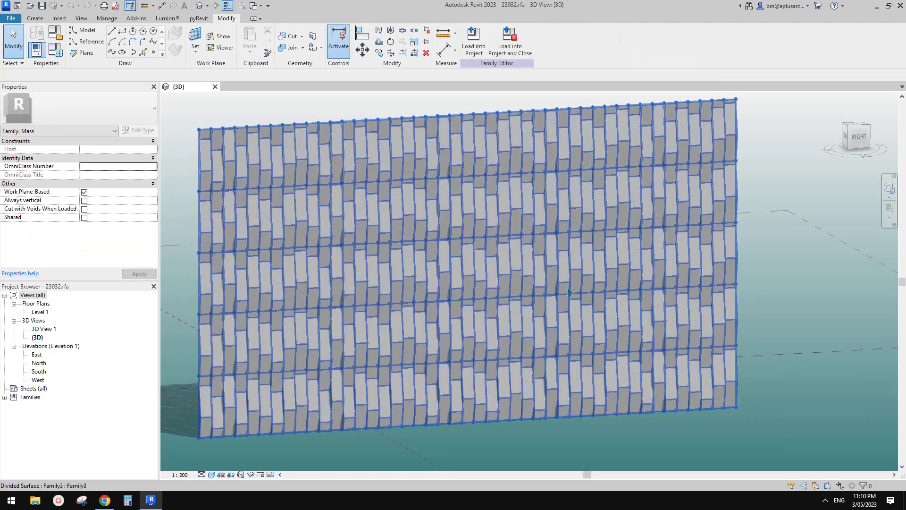
key(Tab)
click(567, 289)
click(768, 270)
Examine the panelled facade from its front and back at several viewing angles.
shift+middle_drag(663, 298, 659, 329)
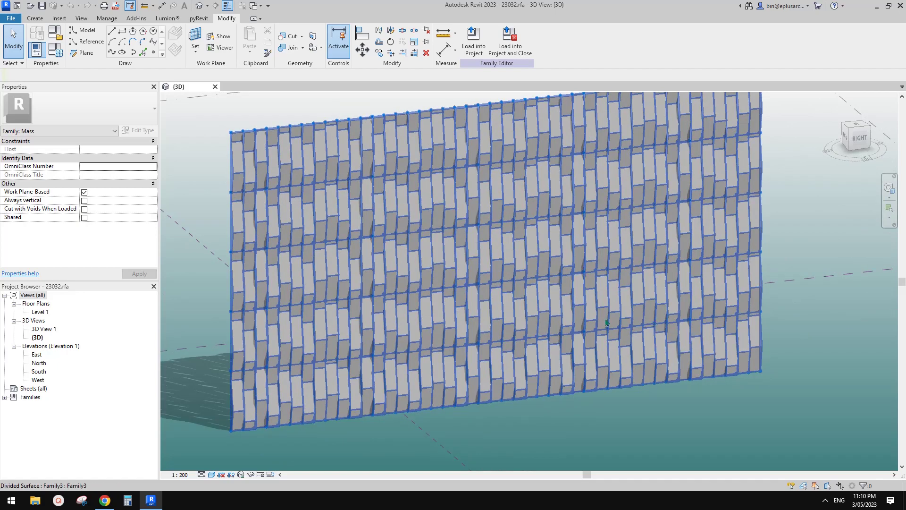
middle_drag(397, 360, 401, 362)
scroll(512, 260, down, 2)
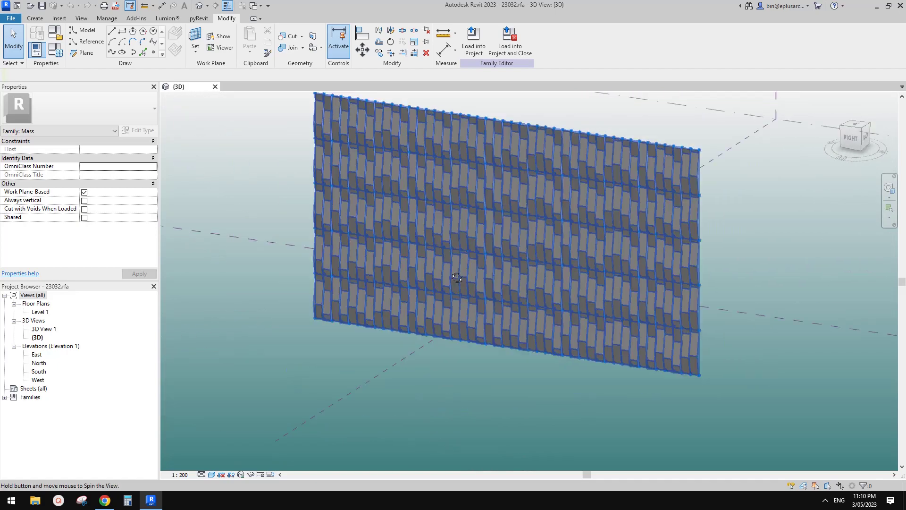
mouse_move(557, 293)
shift+middle_down()
mouse_move(566, 298)
mouse_move(548, 306)
shift+middle_up()
scroll(554, 294, up, 1)
scroll(540, 291, up, 1)
scroll(602, 309, up, 1)
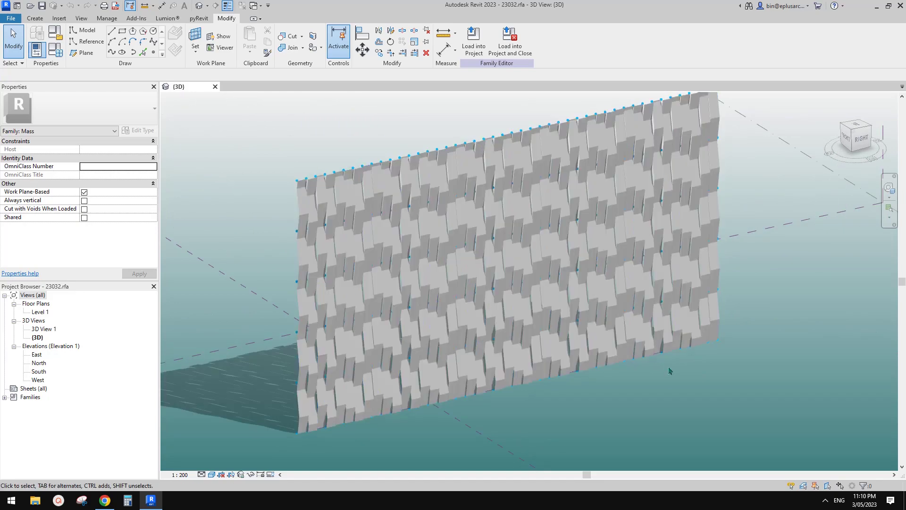
Turn off cast shadows in the 3D view's graphic display options.
click(220, 475)
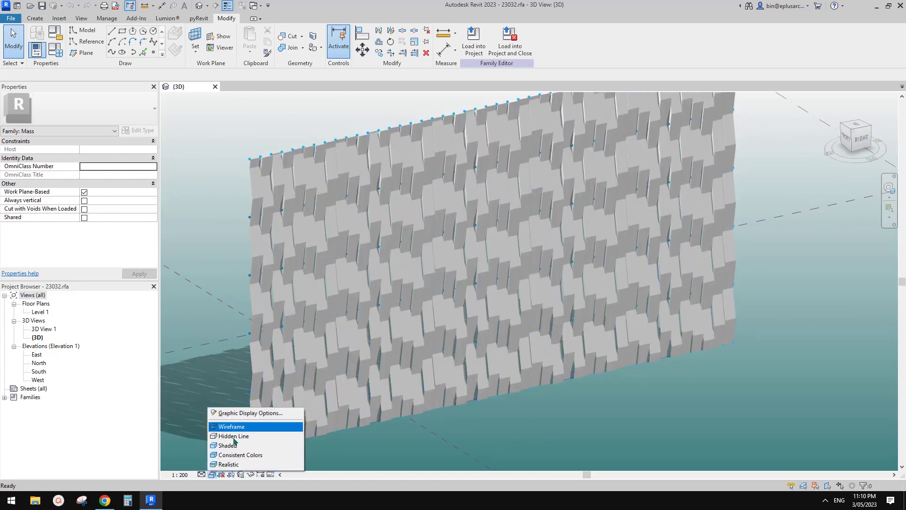
click(222, 413)
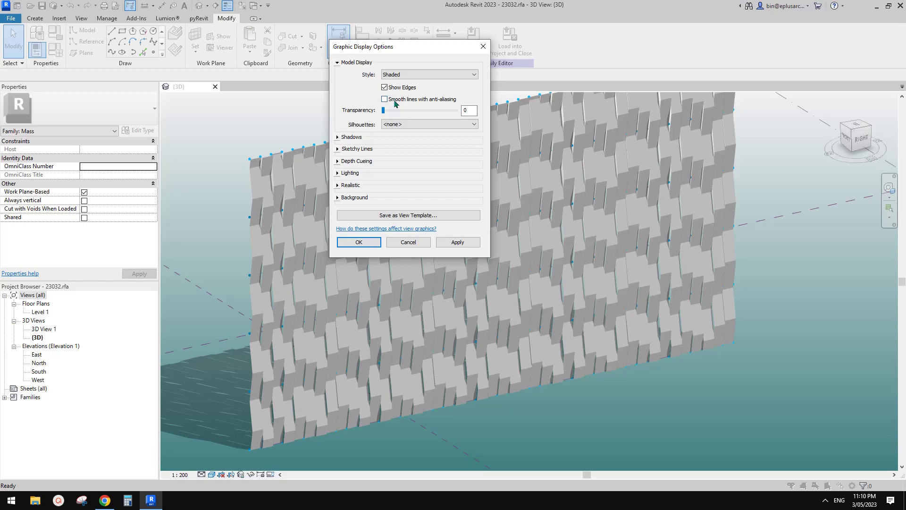
click(336, 138)
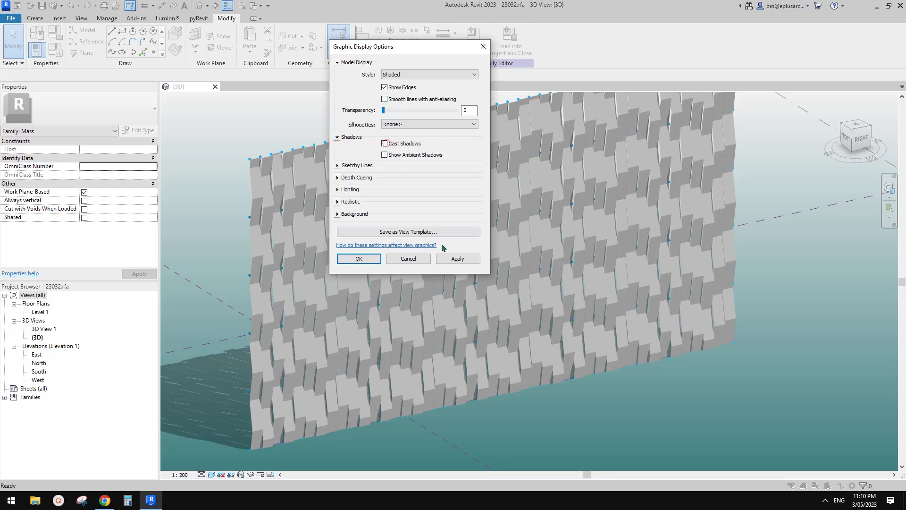
click(458, 263)
click(366, 260)
Change the divided surface's type from the Family3 panel to the plain Rectangle pattern.
shift+middle_drag(667, 270, 674, 267)
click(590, 259)
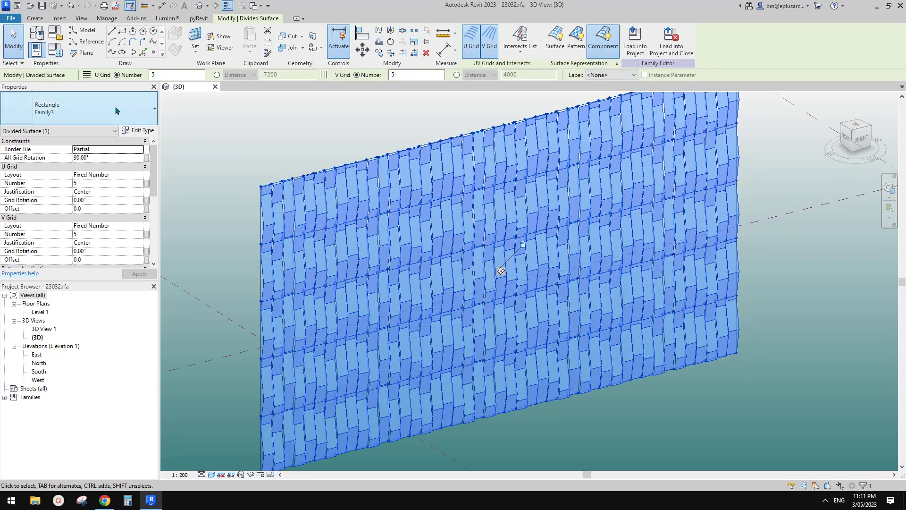
click(114, 106)
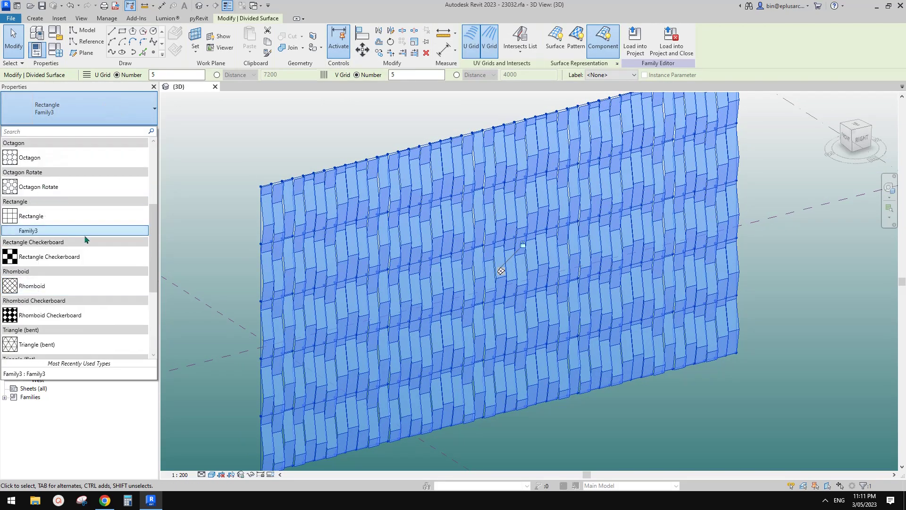
scroll(102, 238, up, 3)
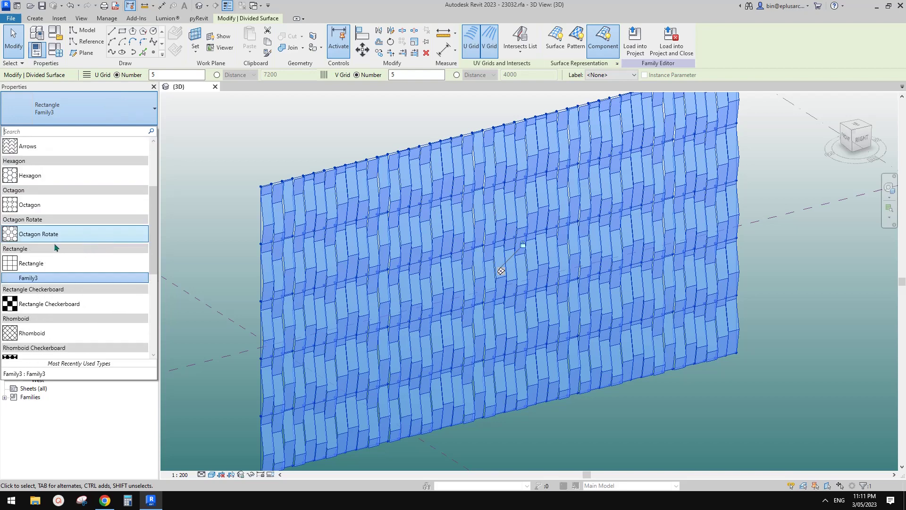
click(44, 266)
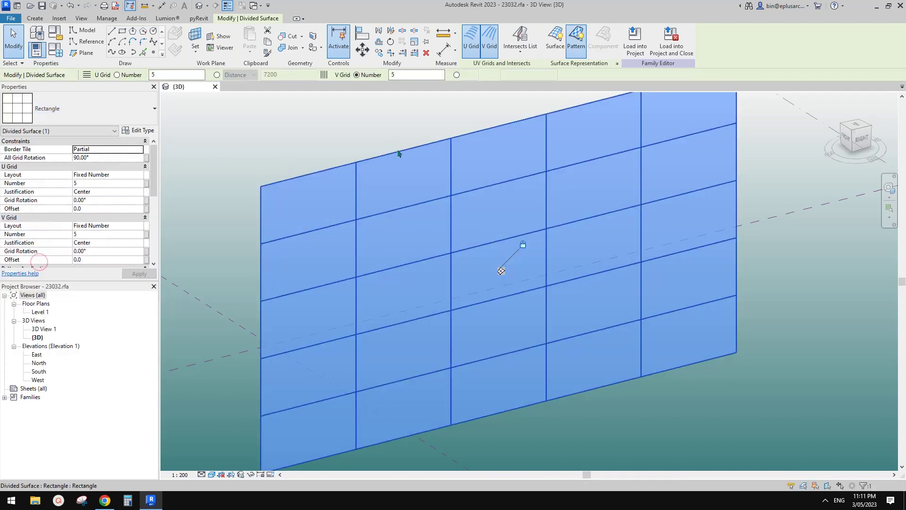
Display the divided surface's UV grid with nodes and hide its pattern representation.
click(340, 119)
click(540, 212)
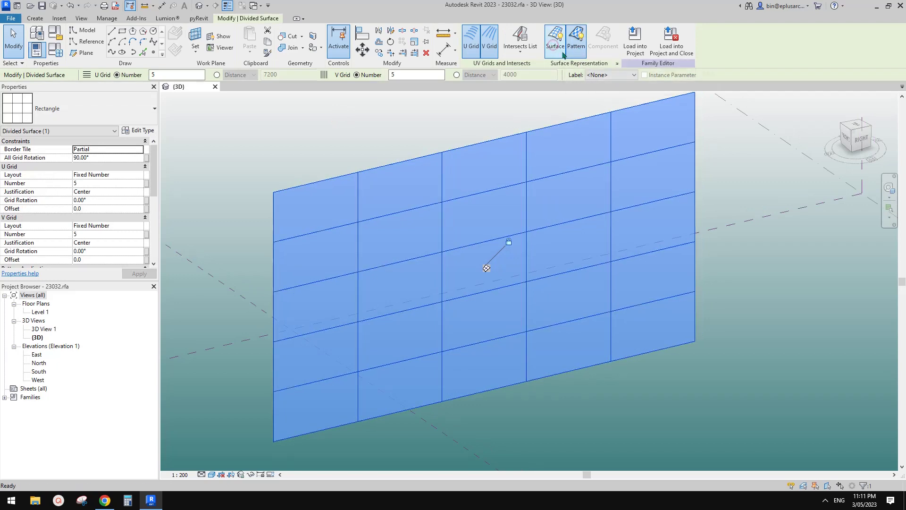
click(579, 45)
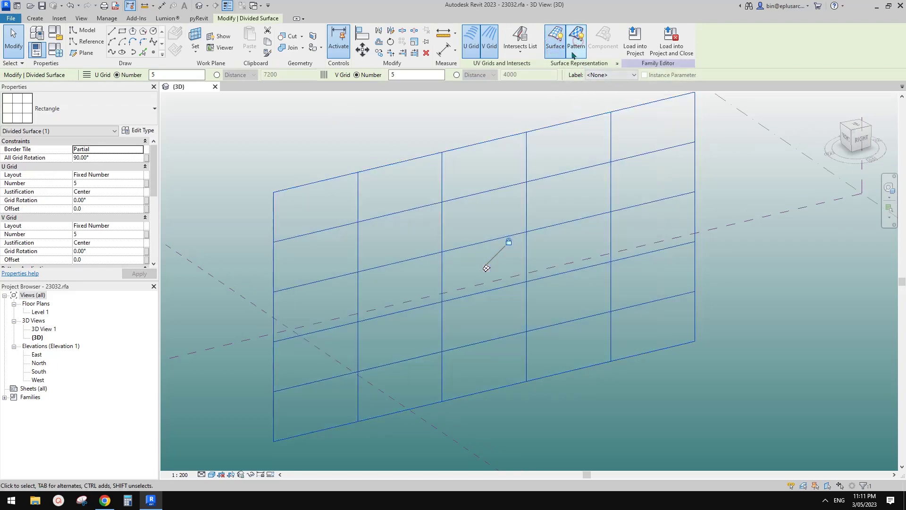
click(617, 63)
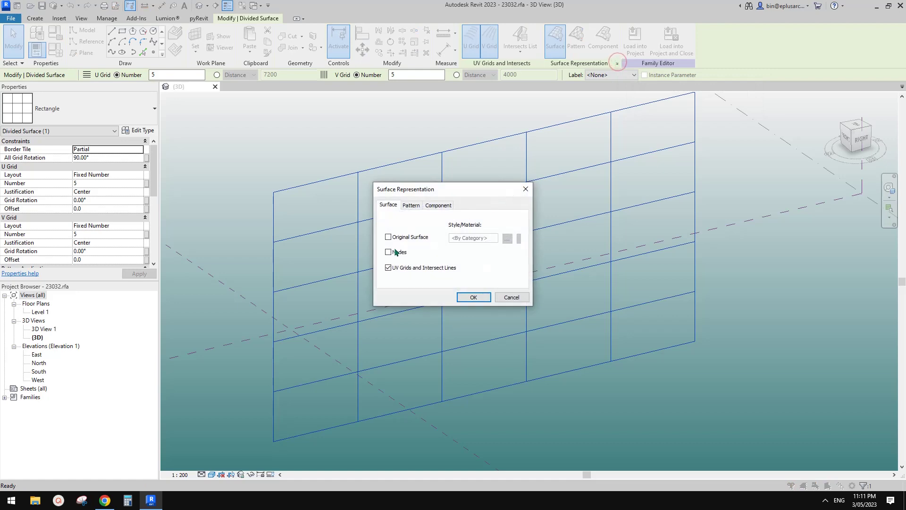
click(473, 297)
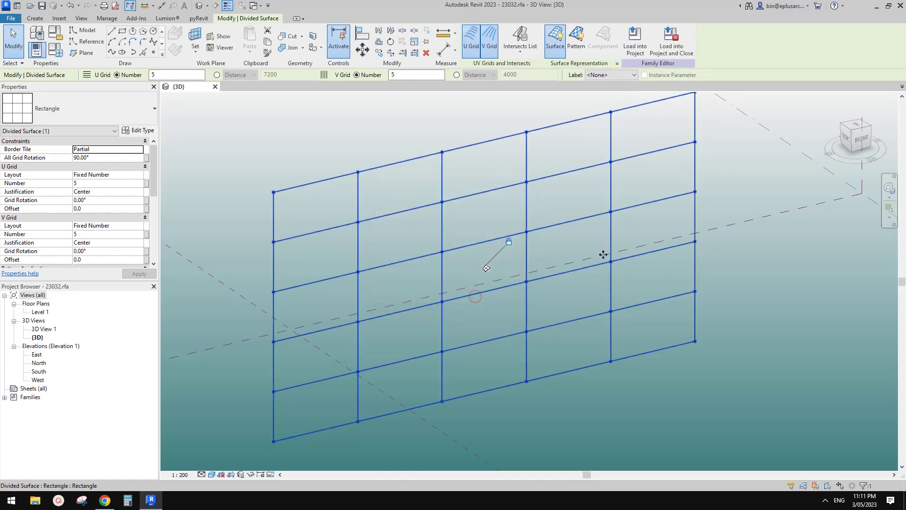
middle_drag(458, 275, 458, 274)
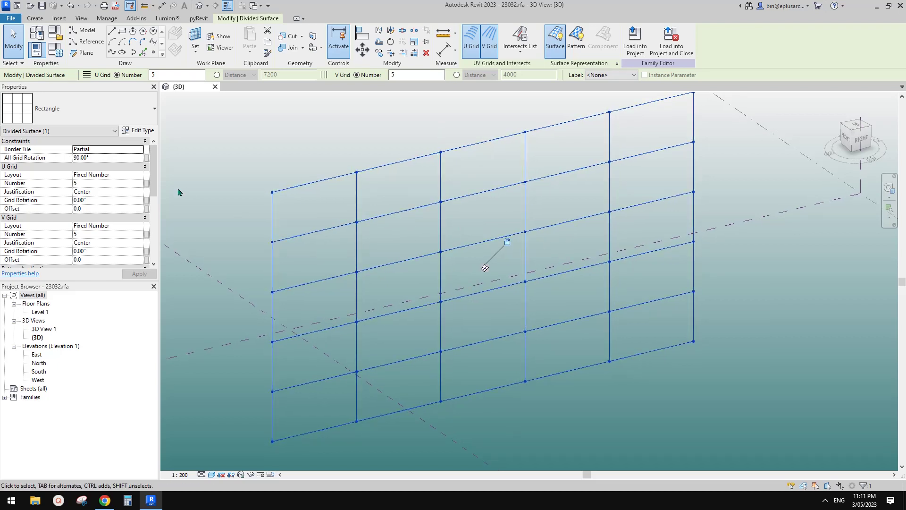
Set the divided surface's U grid number to 35.
click(89, 184)
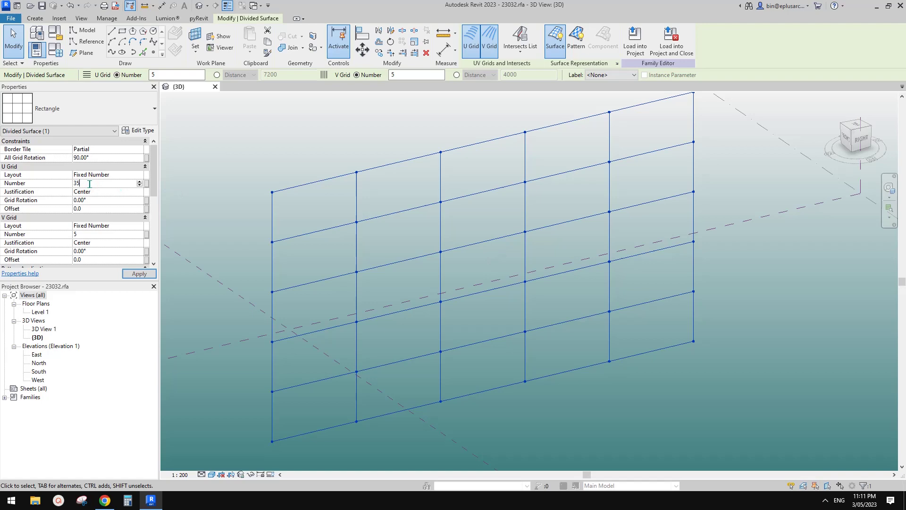
click(236, 168)
scroll(466, 210, down, 2)
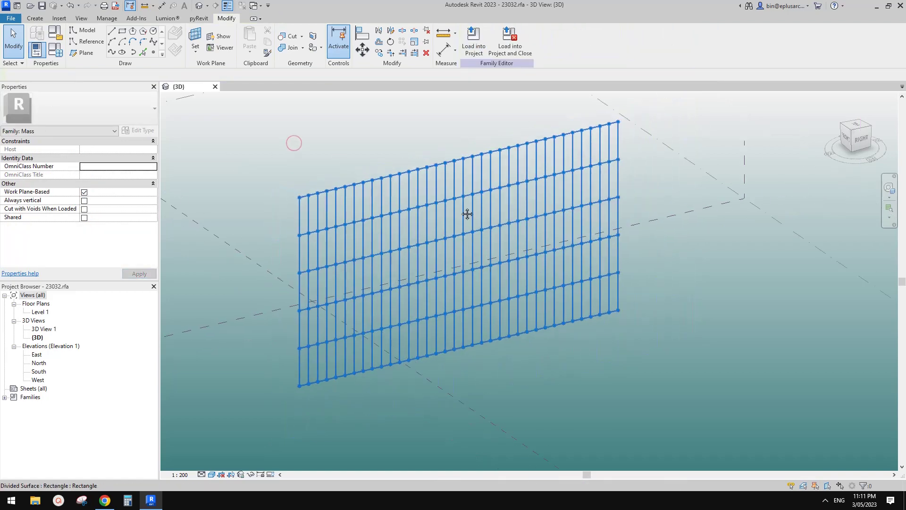
scroll(465, 263, up, 3)
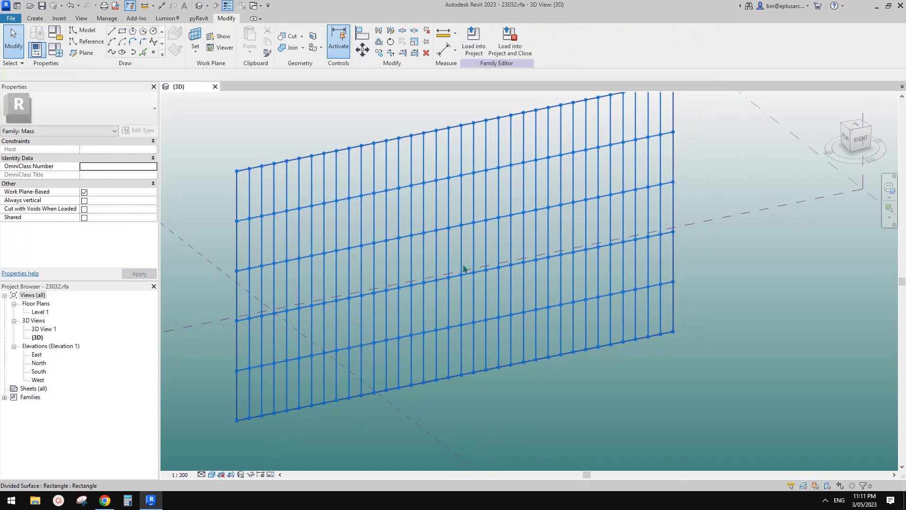
middle_drag(526, 184, 553, 209)
middle_drag(289, 151, 291, 142)
click(384, 245)
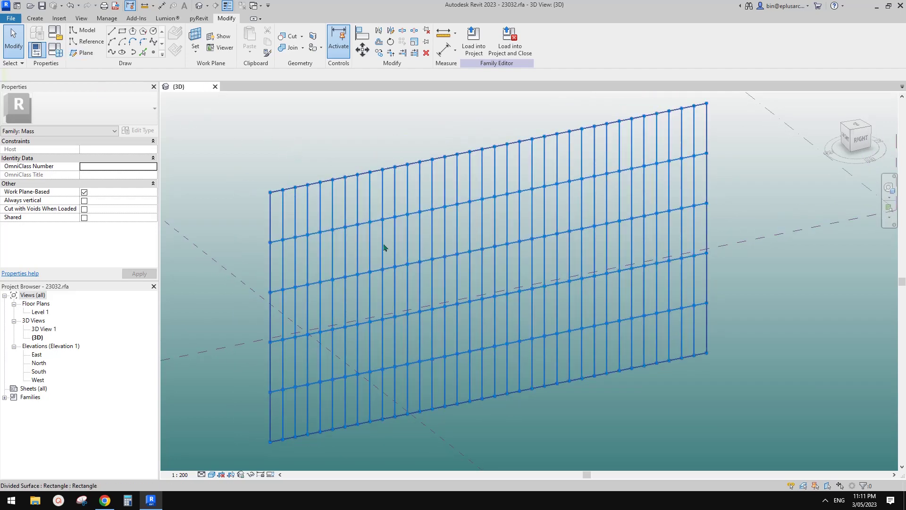
click(118, 109)
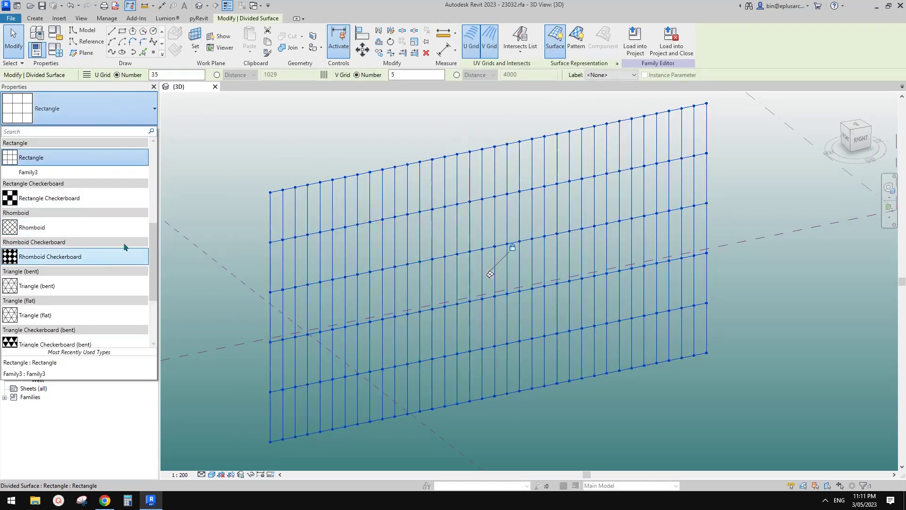
click(38, 227)
click(239, 155)
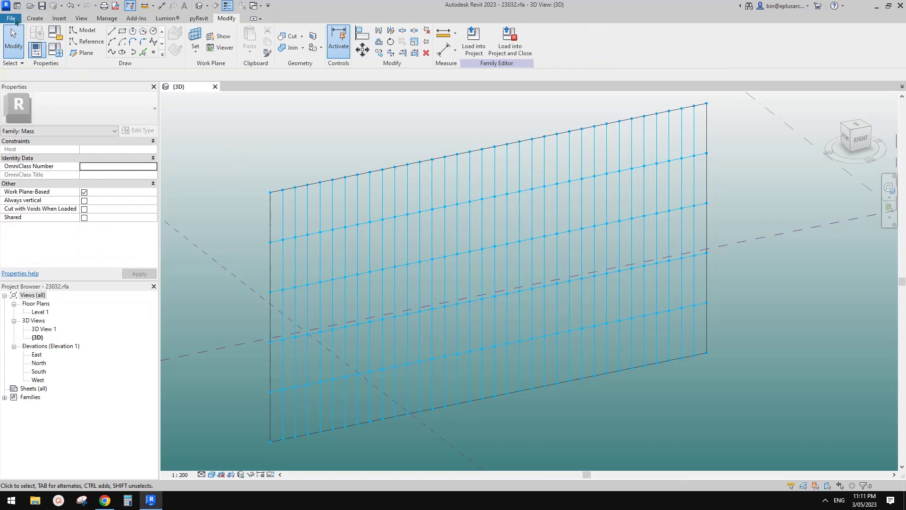
Place a Family2 component on the four nodes of one grid cell near the middle of the surface's second row.
click(11, 18)
click(34, 18)
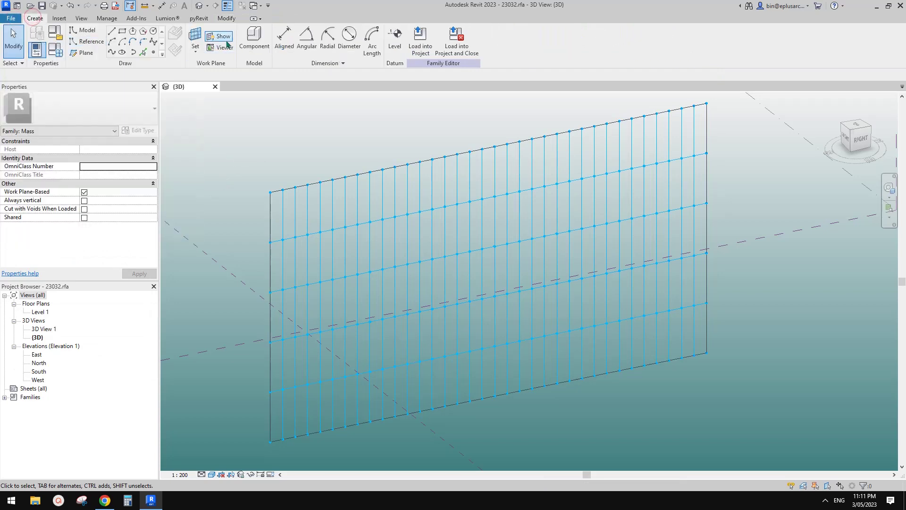
click(254, 40)
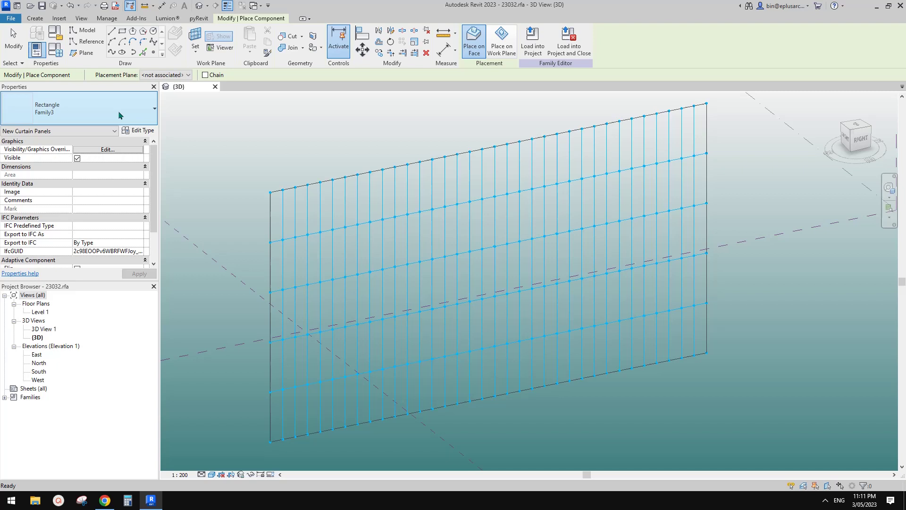
click(116, 110)
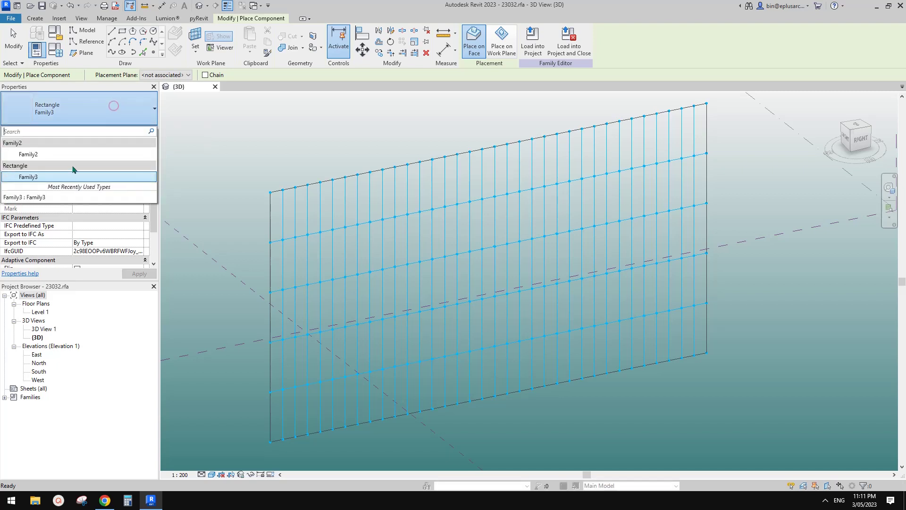
click(46, 155)
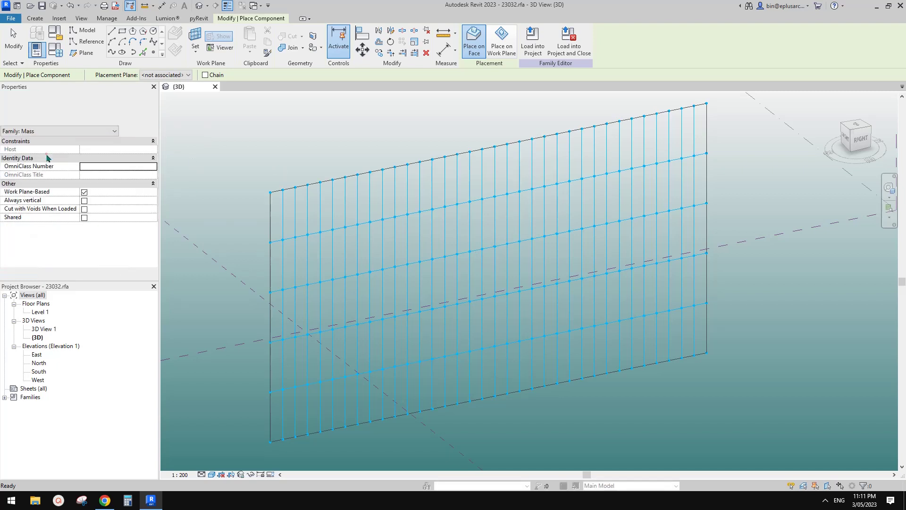
click(481, 200)
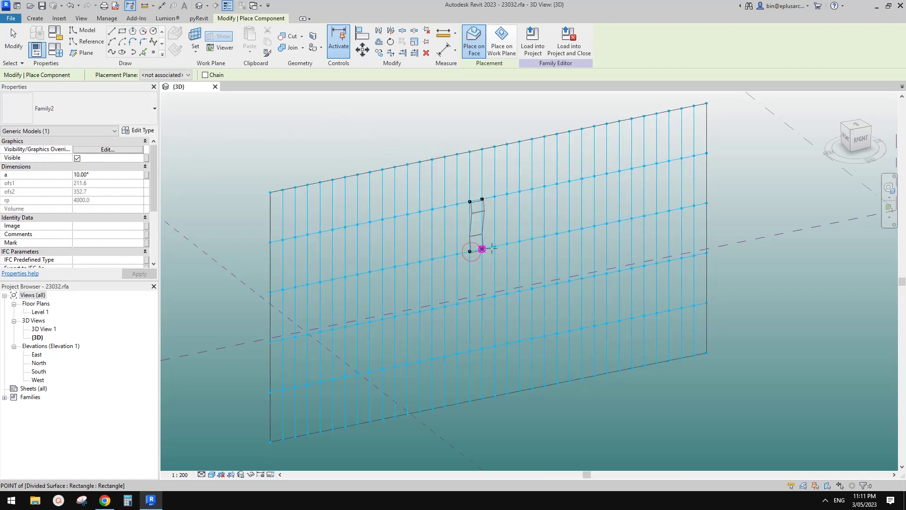
click(482, 249)
key(Escape)
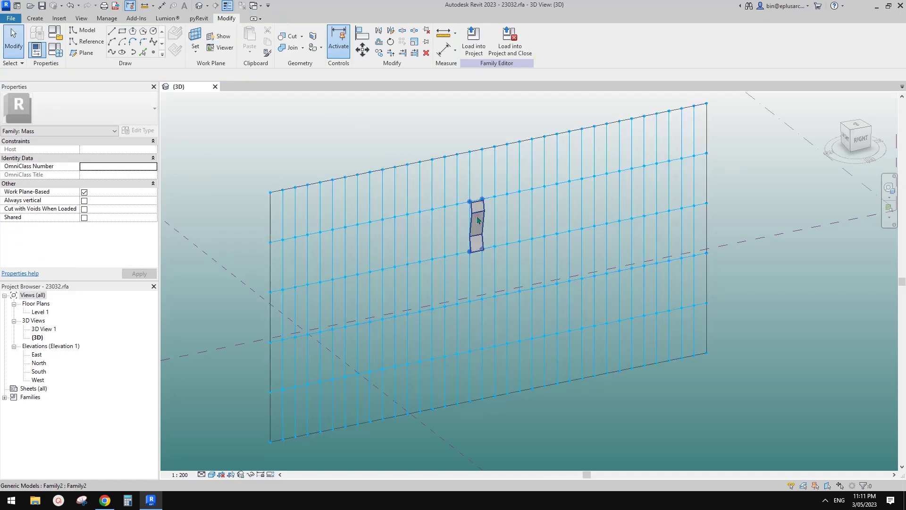
Repeat the placed Family2 component across all grid cells of the divided surface.
click(478, 220)
shift+middle_drag(477, 220, 518, 232)
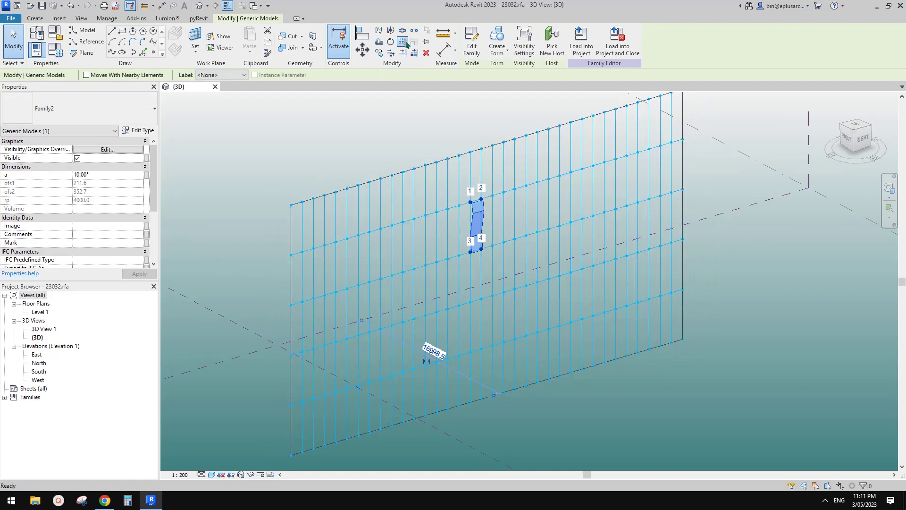
scroll(655, 212, down, 1)
shift+middle_drag(655, 238, 668, 247)
shift+middle_drag(529, 228, 506, 188)
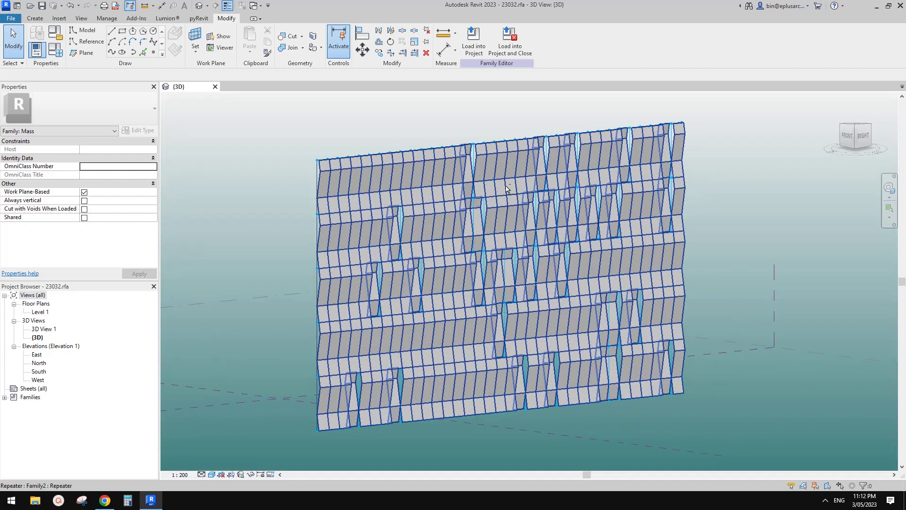
shift+middle_drag(543, 308, 549, 290)
scroll(486, 250, up, 2)
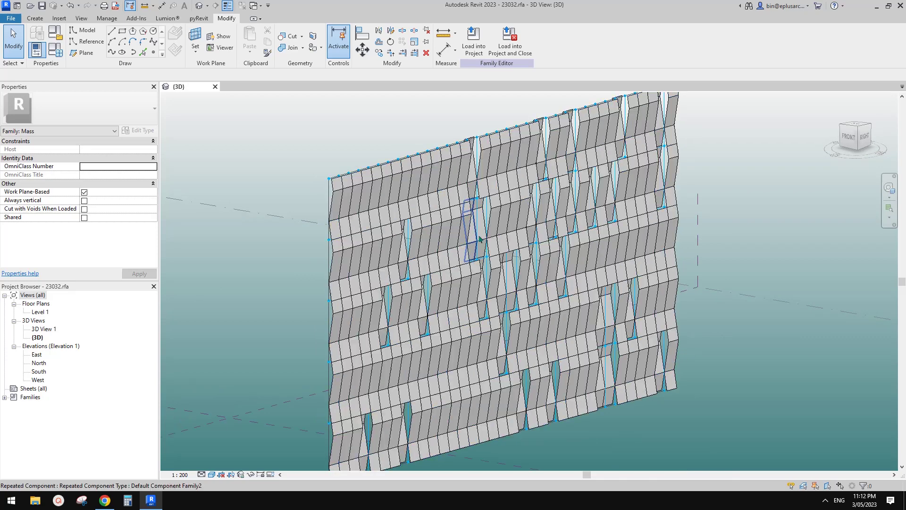
Open the Family2 component of one repeated facade panel for editing in the family editor.
click(480, 238)
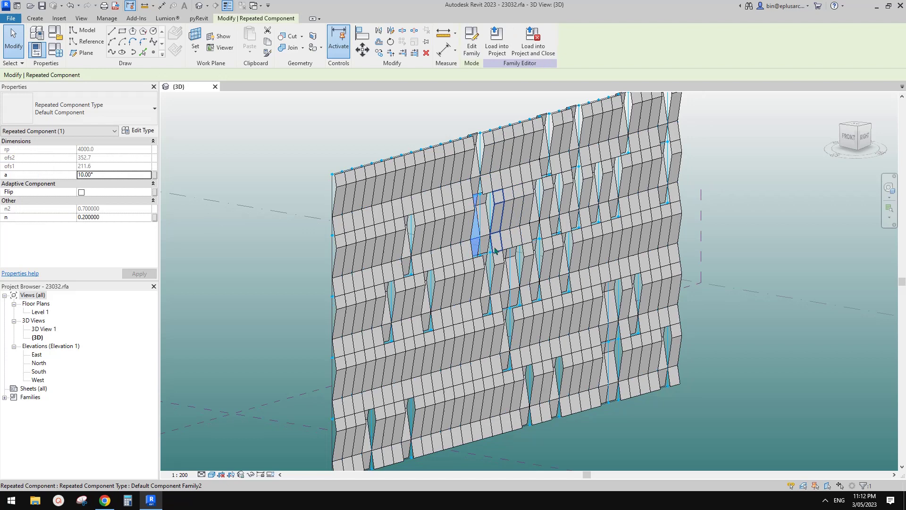
key(Escape)
key(Tab)
click(570, 239)
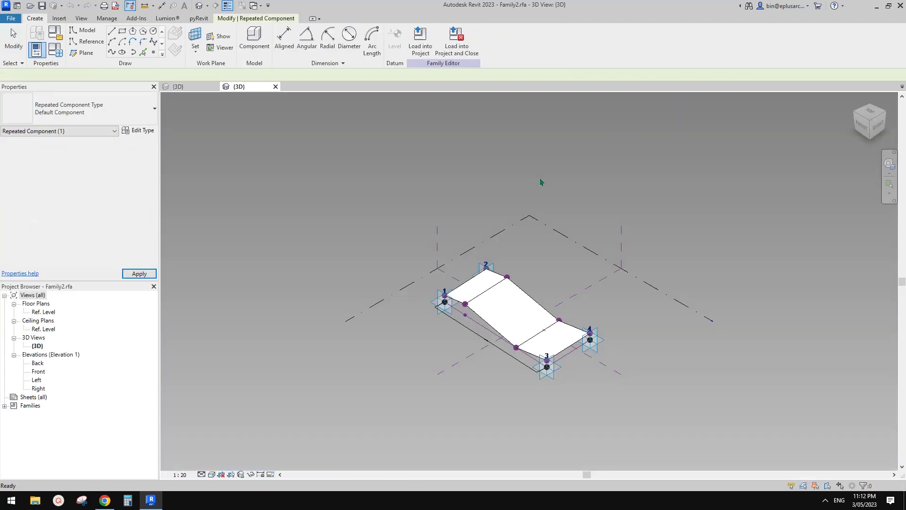
Set the orientation of all four adaptive placement points in Family2 to Host (xyz).
click(595, 335)
ctrl+click(513, 374)
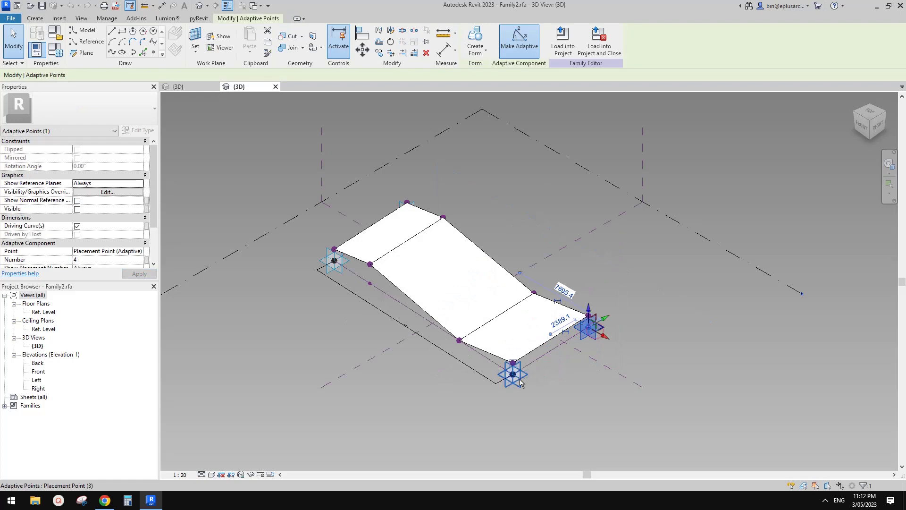
ctrl+click(339, 275)
middle_drag(403, 275, 500, 265)
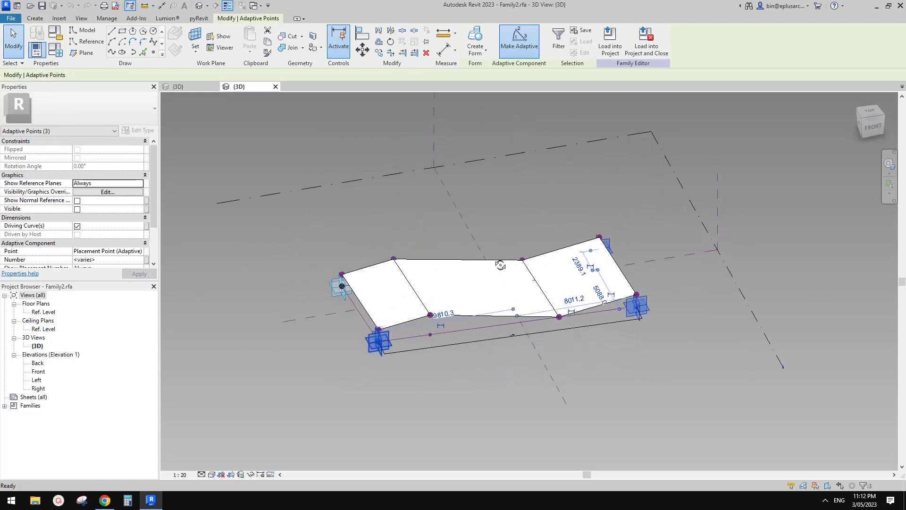
ctrl+click(337, 294)
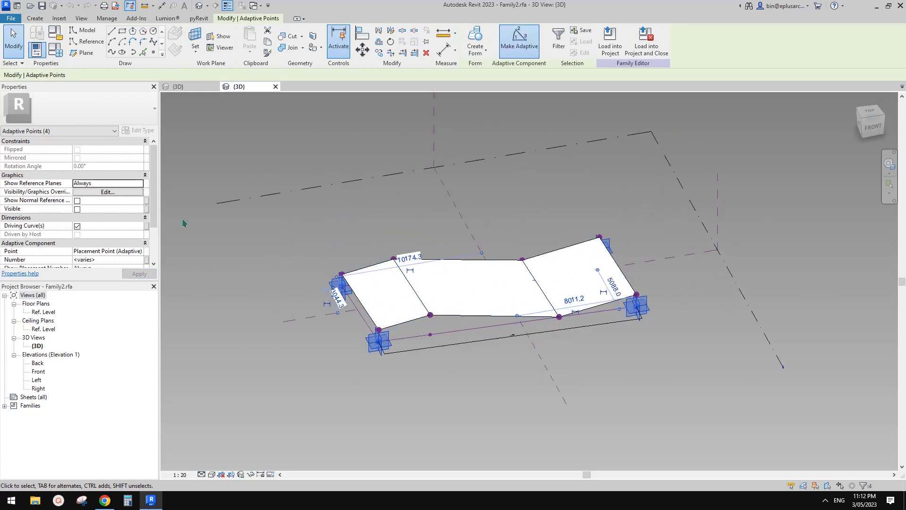
scroll(105, 228, down, 2)
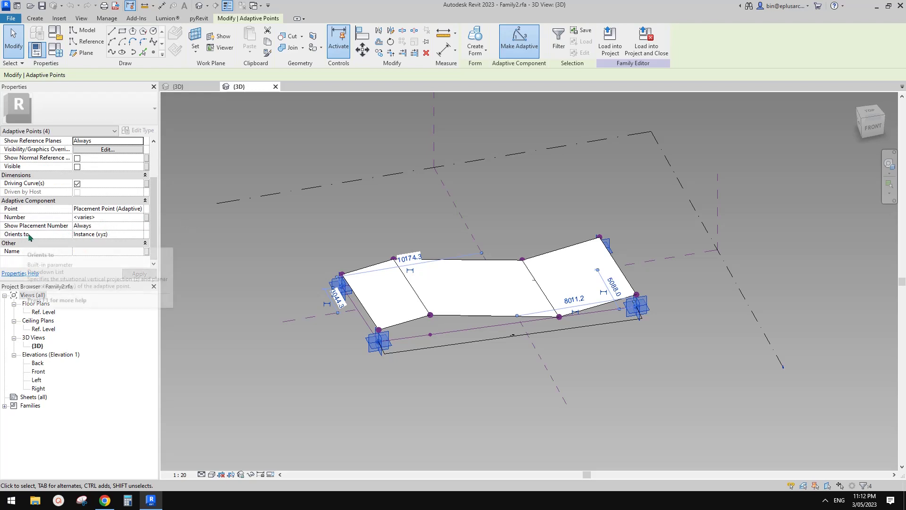
click(99, 234)
click(127, 234)
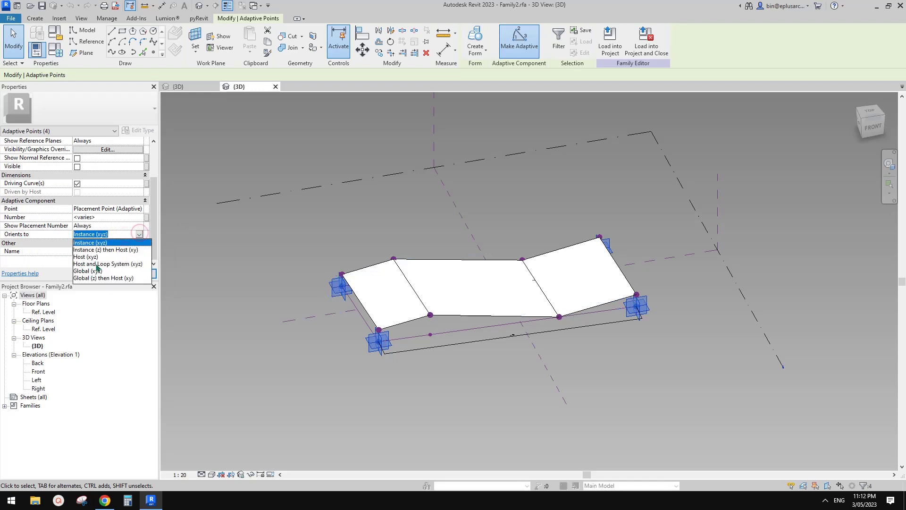
click(88, 257)
Load Family2 into the 23032 mass family, overwriting the existing family, and inspect the panel folds from the side and back.
click(610, 42)
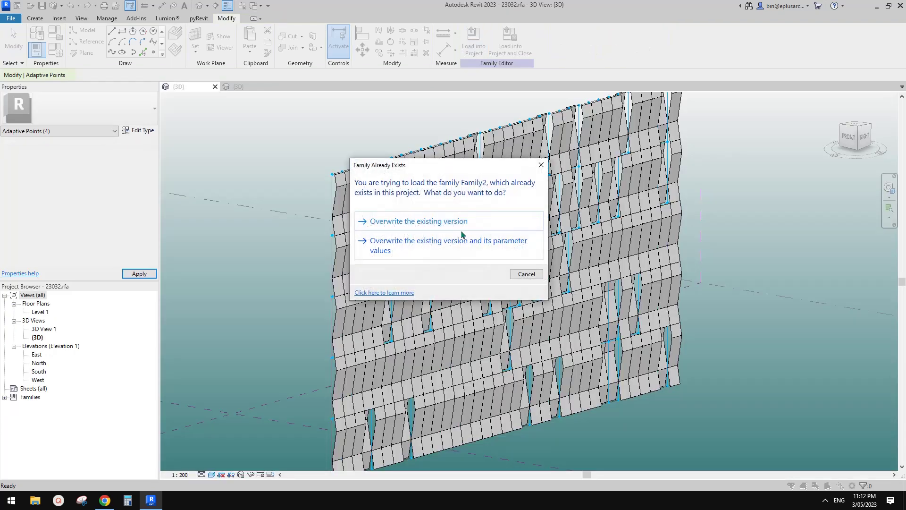
click(461, 234)
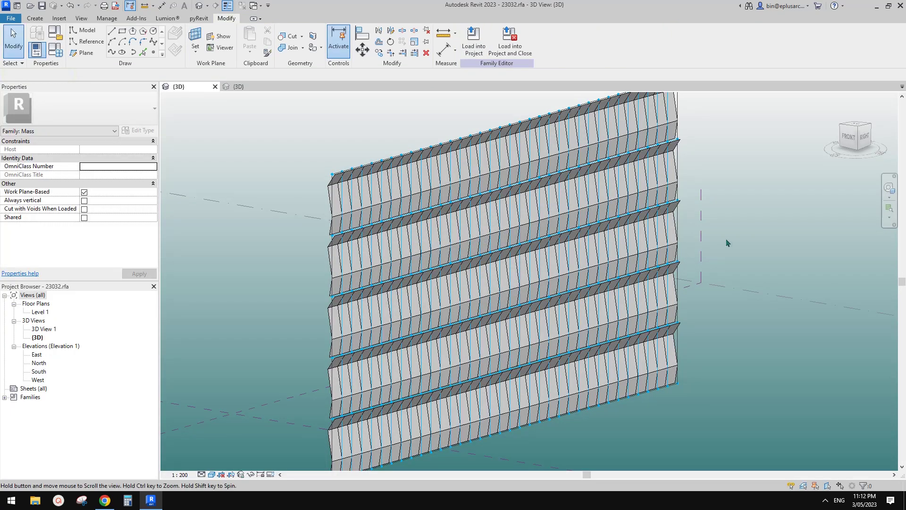
shift+middle_drag(720, 250, 574, 262)
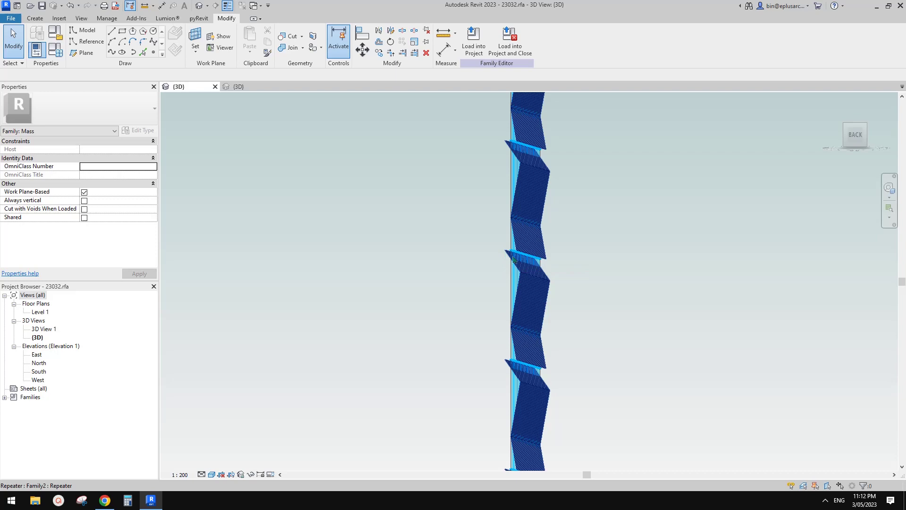
shift+middle_drag(513, 260, 472, 192)
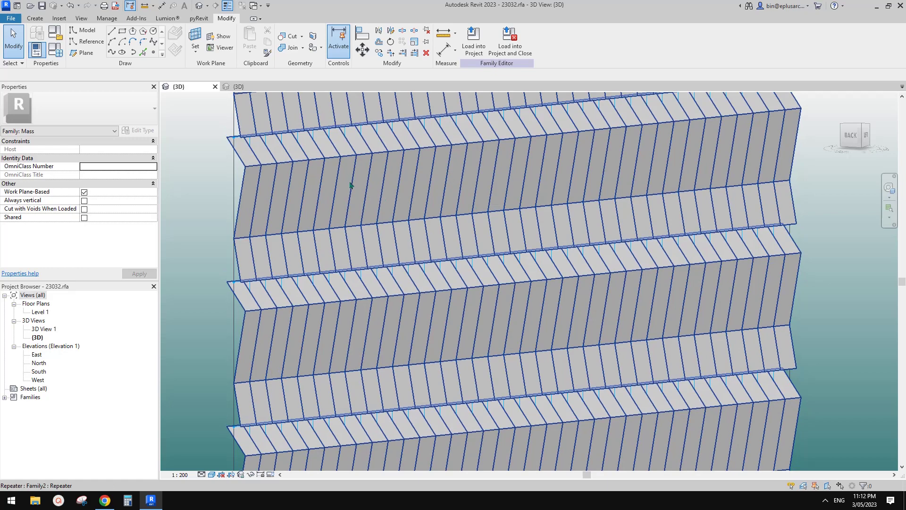
In Family2, set the rotation angle of the reference point hosted at adaptive point 1 to 180°.
click(250, 88)
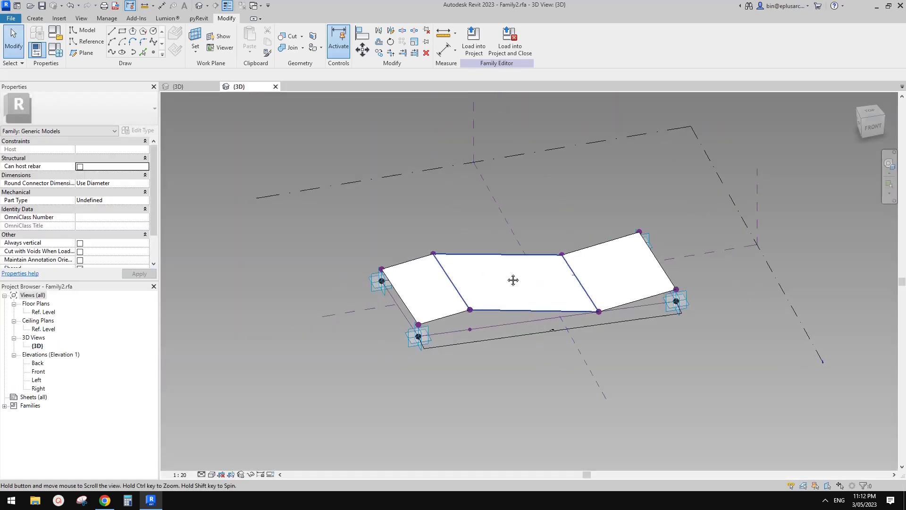
scroll(410, 281, up, 4)
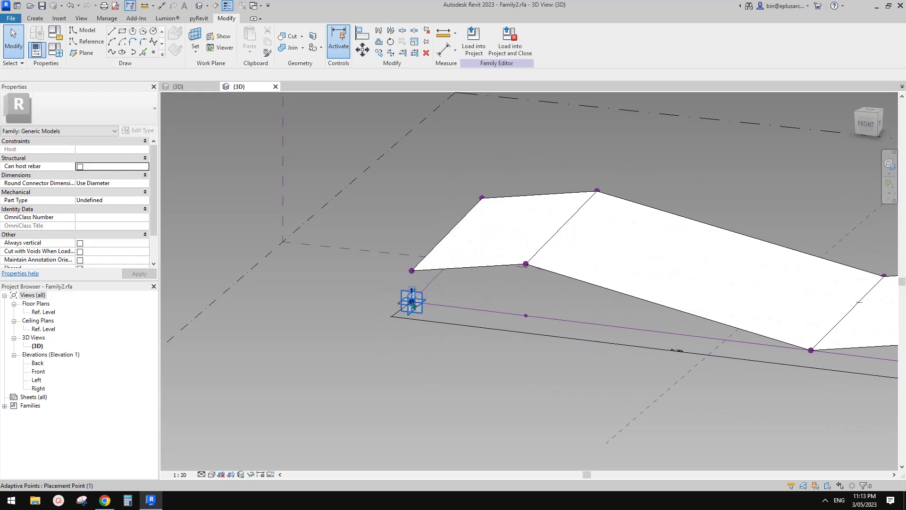
key(Tab)
key(Tab)
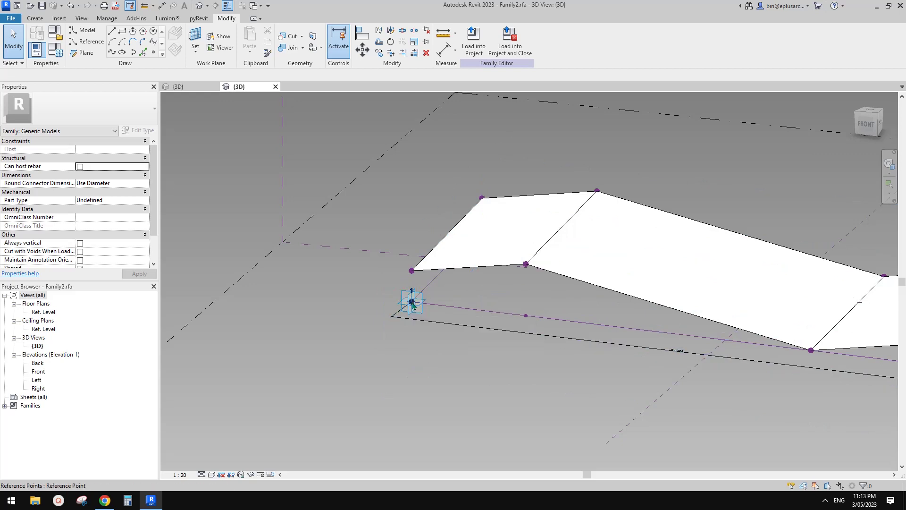
click(412, 303)
shift+middle_drag(455, 310, 413, 320)
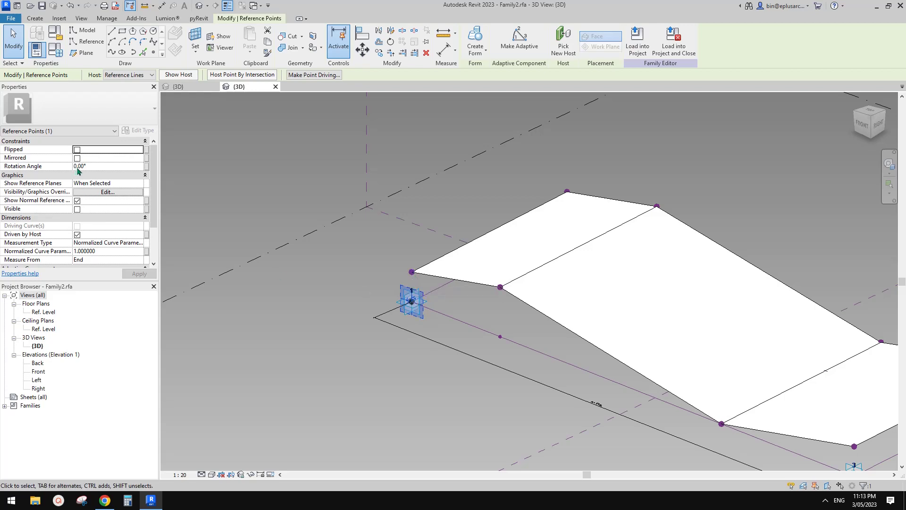
click(108, 166)
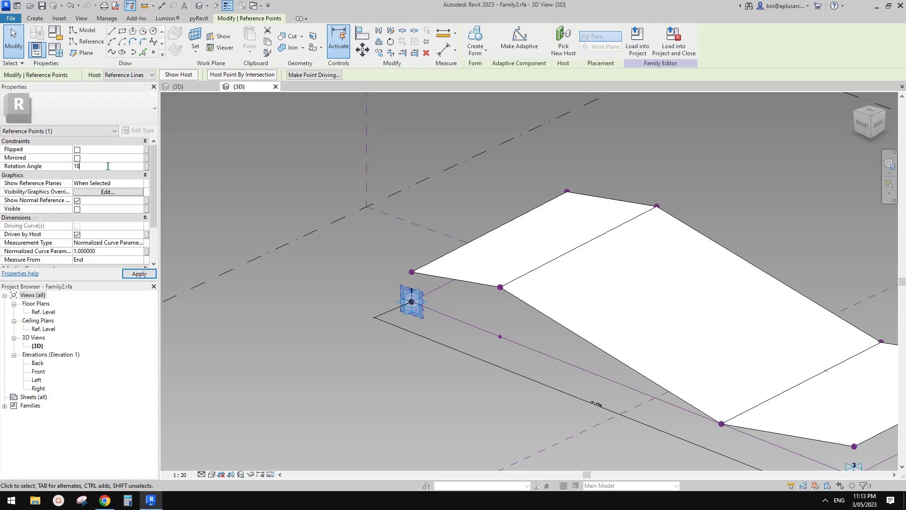
Set the rotation angle of the reference point hosted at adaptive point 2 to 180°.
shift+middle_drag(497, 229, 624, 205)
scroll(290, 244, up, 1)
key(Tab)
key(Tab)
key(Tab)
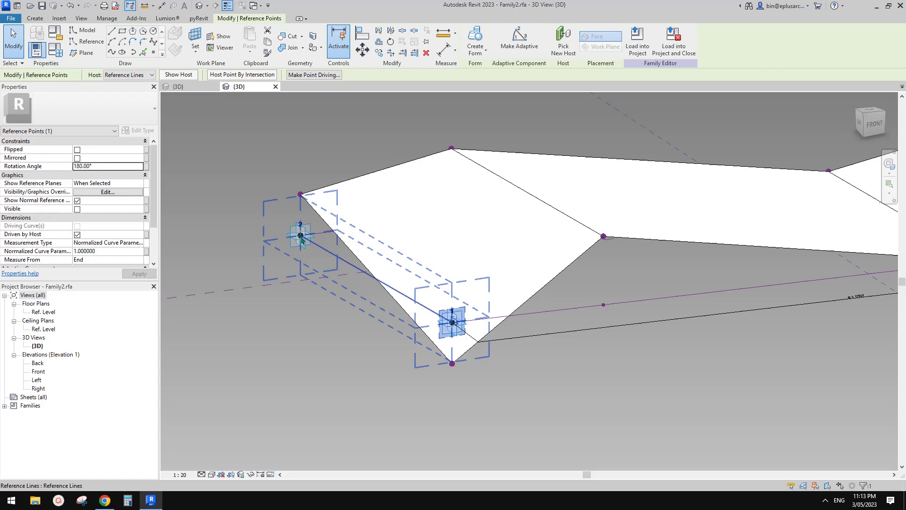
click(302, 240)
click(302, 239)
click(115, 166)
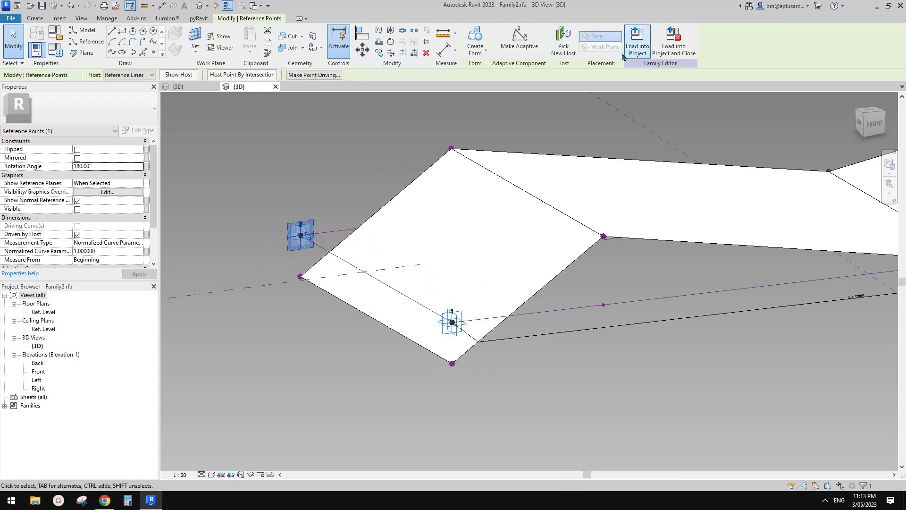
Reload Family2 into the 23032 mass family, overwriting the existing version, and view the whole facade.
click(637, 43)
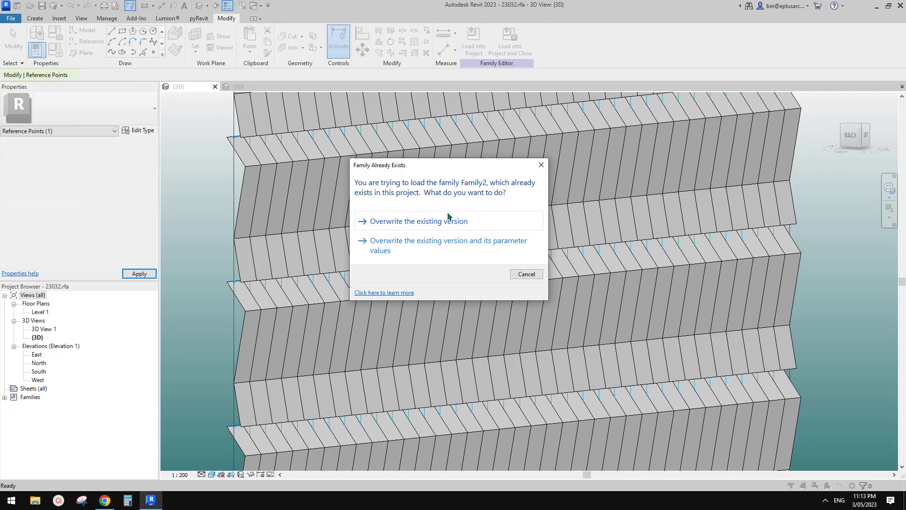
click(447, 220)
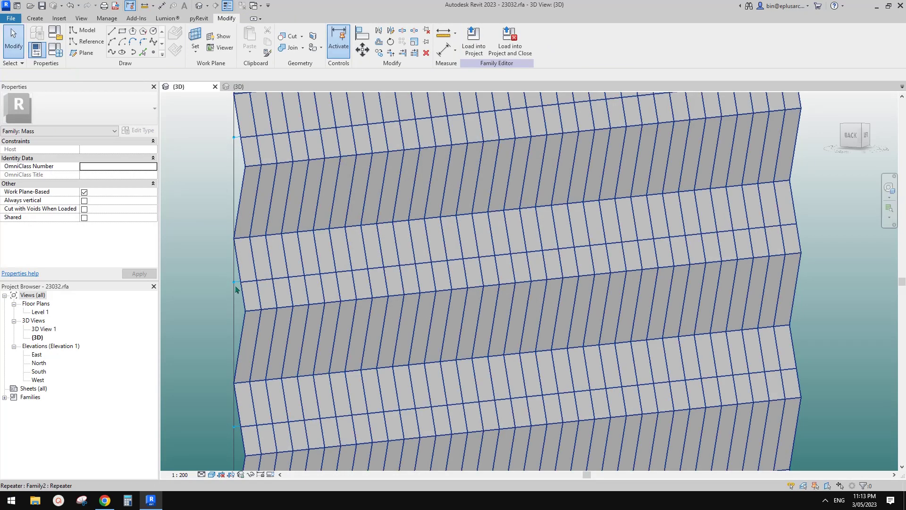
scroll(437, 247, down, 6)
shift+middle_drag(502, 273, 559, 316)
scroll(522, 312, up, 1)
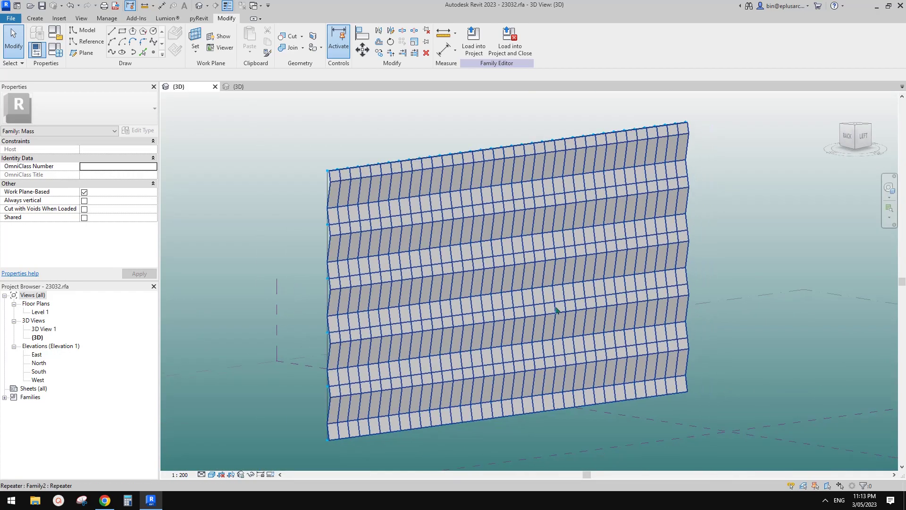
Set parameter n of a single repeated component in the facade's lower part to 0.1.
click(534, 274)
shift+middle_drag(534, 275, 511, 273)
scroll(536, 279, up, 1)
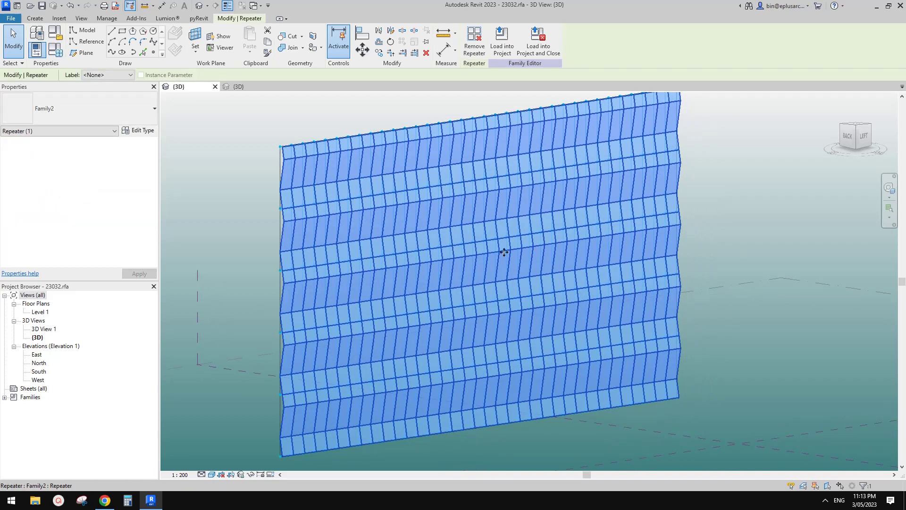
key(Tab)
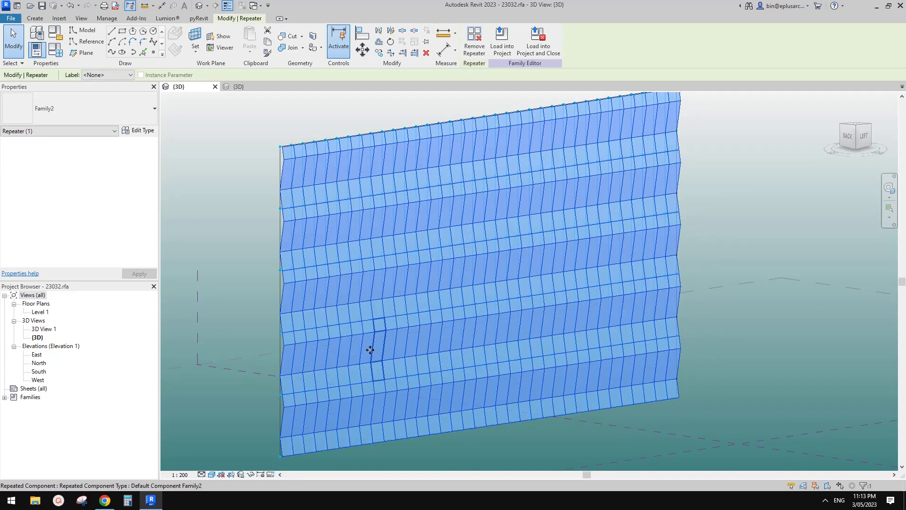
click(373, 349)
click(120, 218)
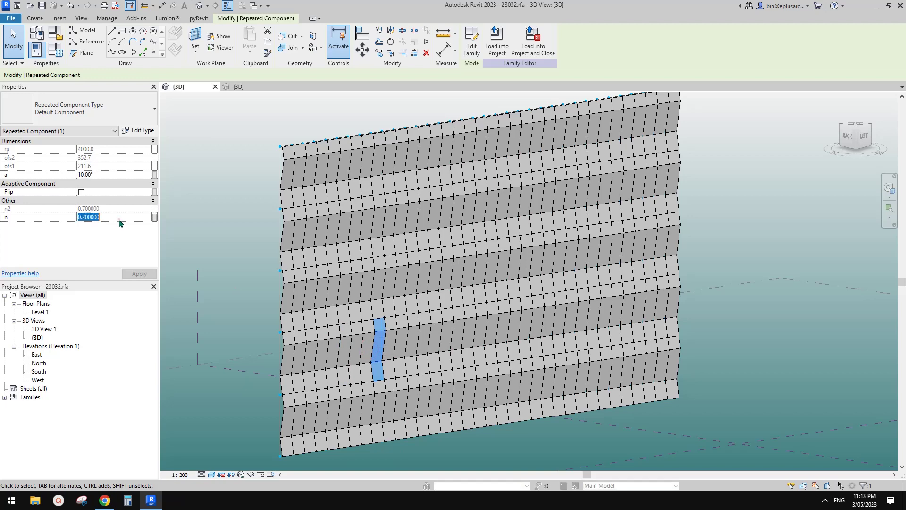
text(0.1)
key(Return)
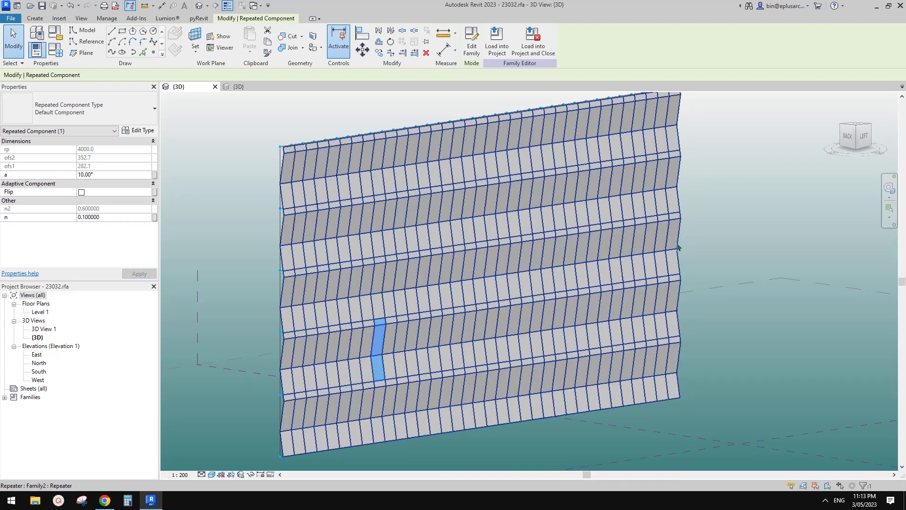
key(Escape)
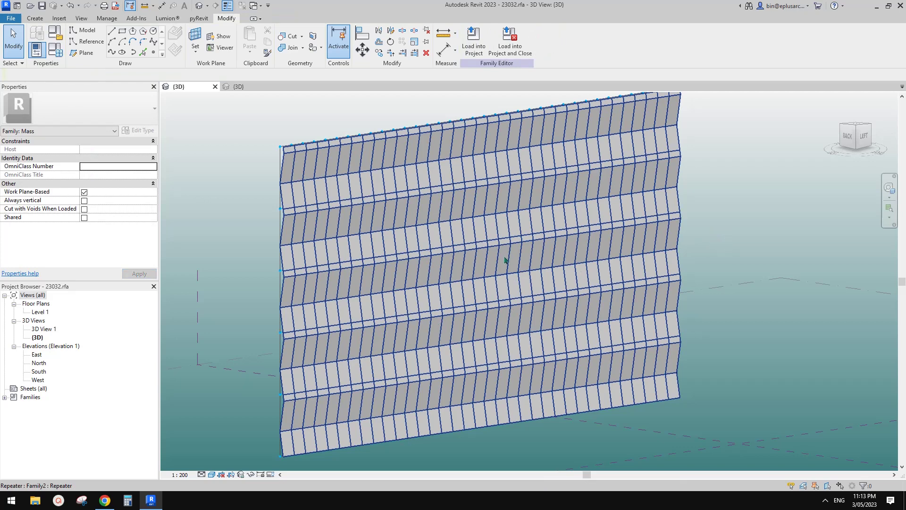
Remove the repeater from the facade so its panels become individual Family2 components.
click(504, 260)
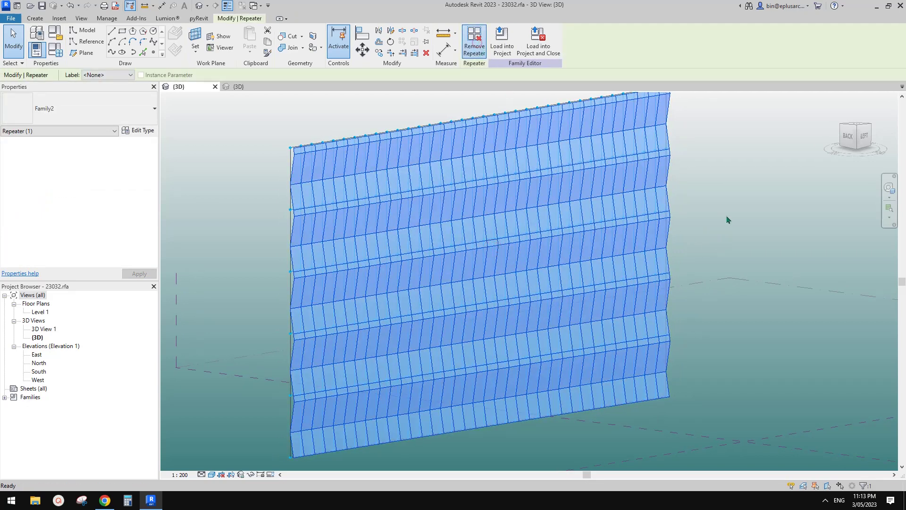
click(474, 43)
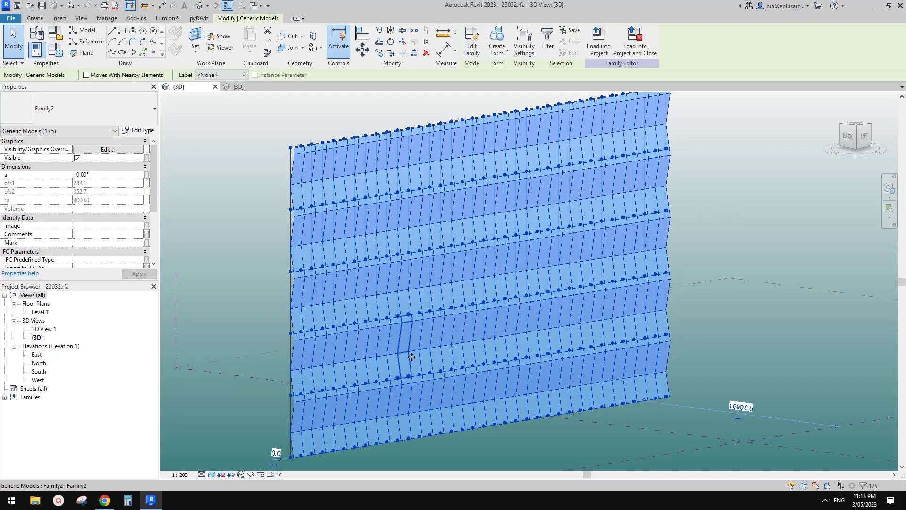
click(412, 356)
key(Escape)
middle_drag(457, 338, 445, 336)
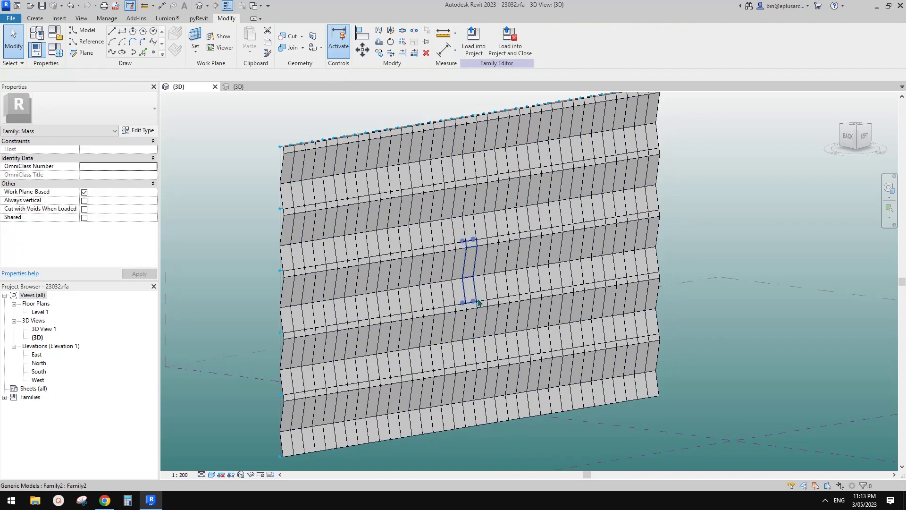
middle_drag(458, 290, 449, 285)
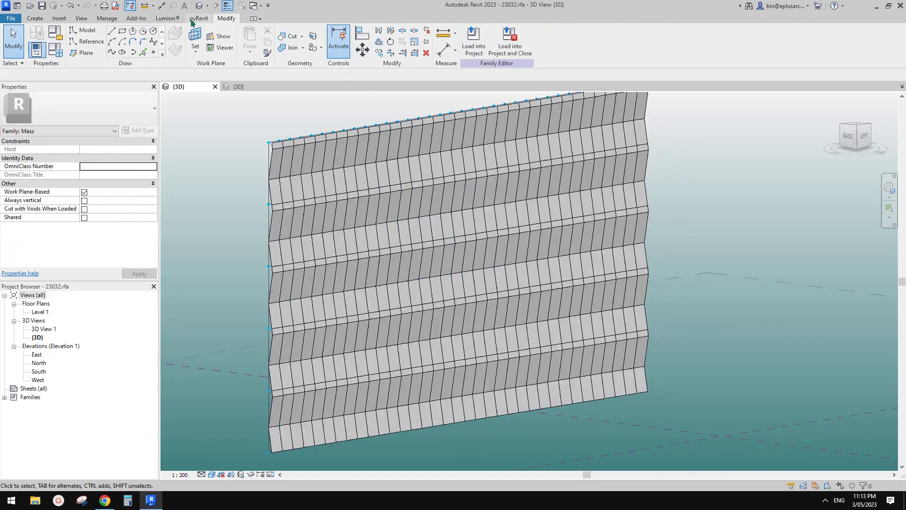
Launch Dynamo from the mass family and create a new graph.
click(106, 18)
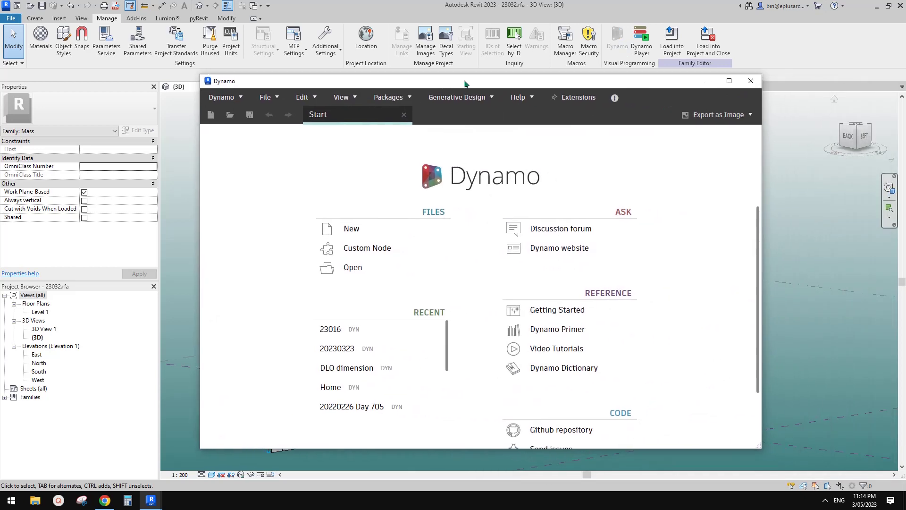
click(346, 227)
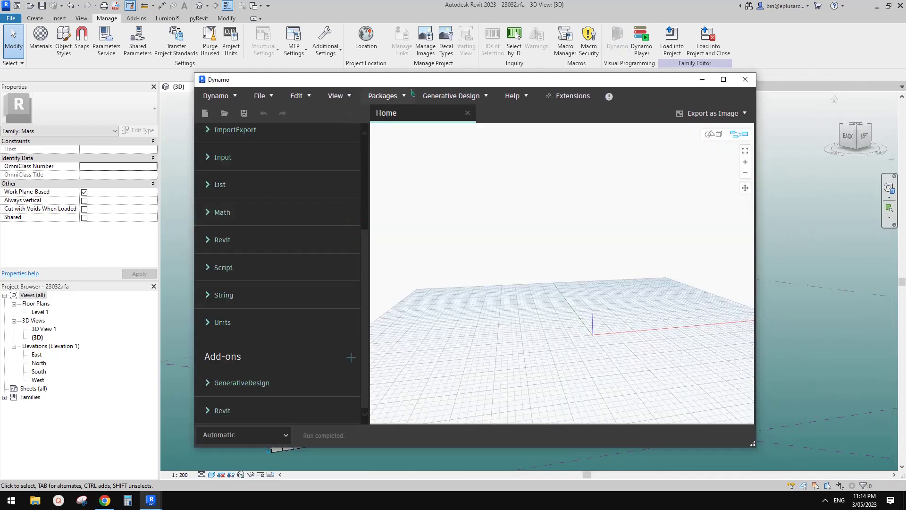
Expand the Selection category under Revit in the Dynamo node library.
drag(415, 81, 393, 86)
scroll(289, 240, up, 1)
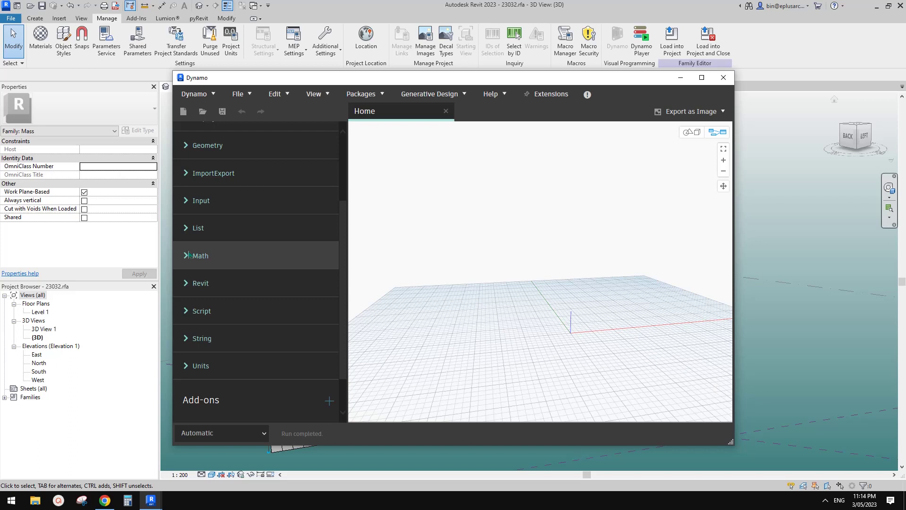
click(289, 284)
scroll(216, 293, down, 5)
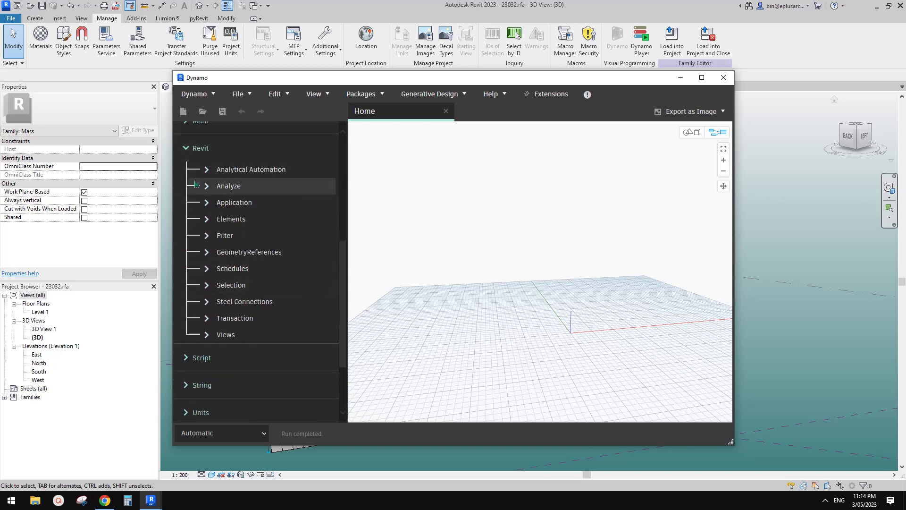
click(208, 285)
scroll(277, 306, down, 1)
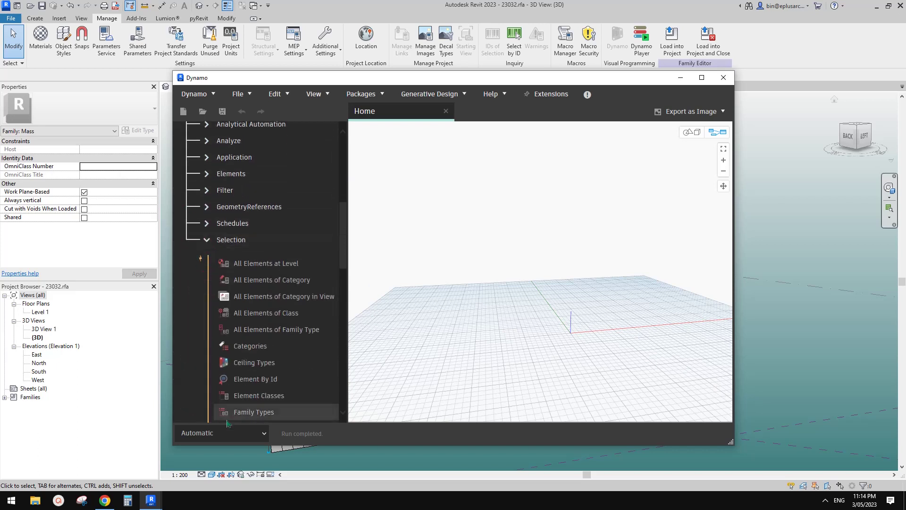
Switch the graph's run mode to Manual and enlarge the Dynamo window.
click(231, 433)
click(190, 453)
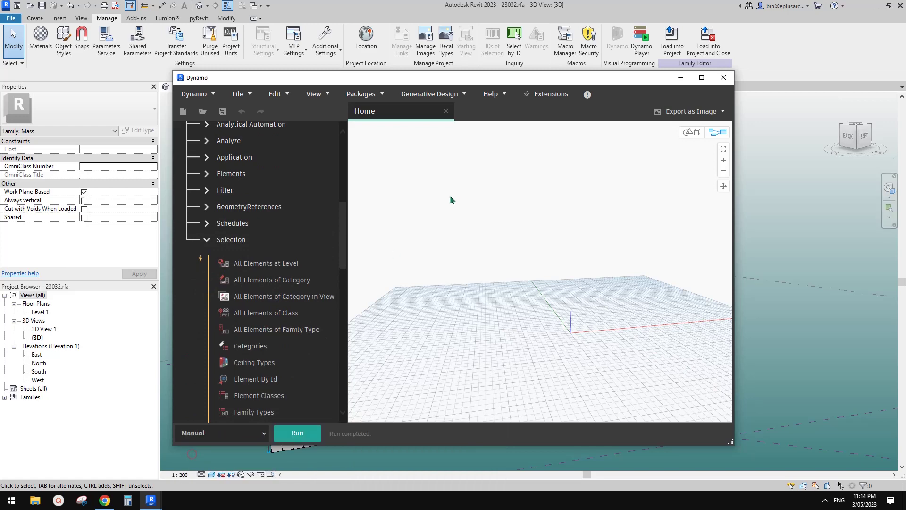
drag(478, 84, 465, 69)
drag(718, 426, 784, 444)
Add a Family Types node to the graph and set it to Family2:Family2.
scroll(259, 302, down, 2)
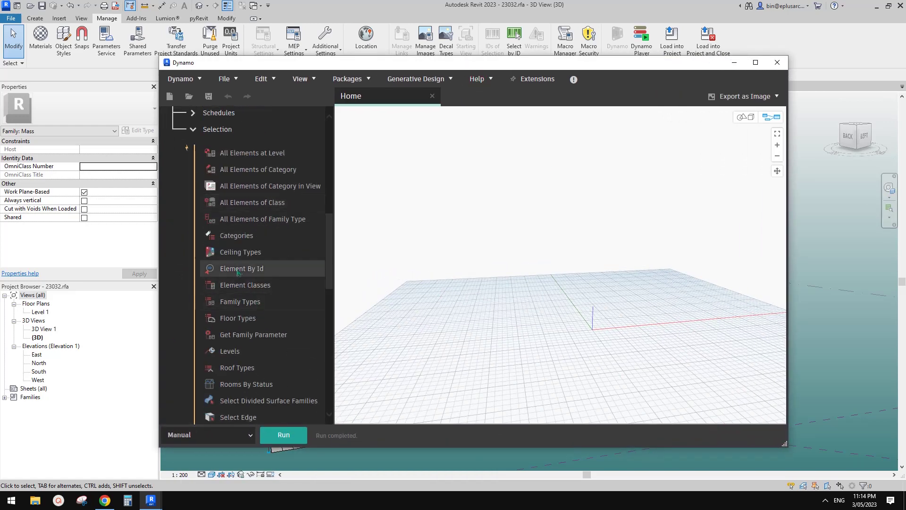
click(239, 303)
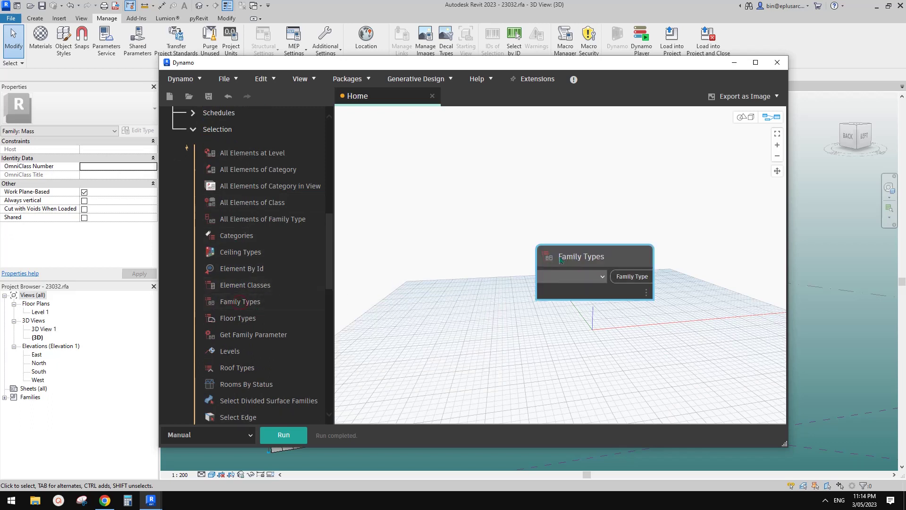
drag(561, 260, 436, 221)
click(472, 243)
click(432, 254)
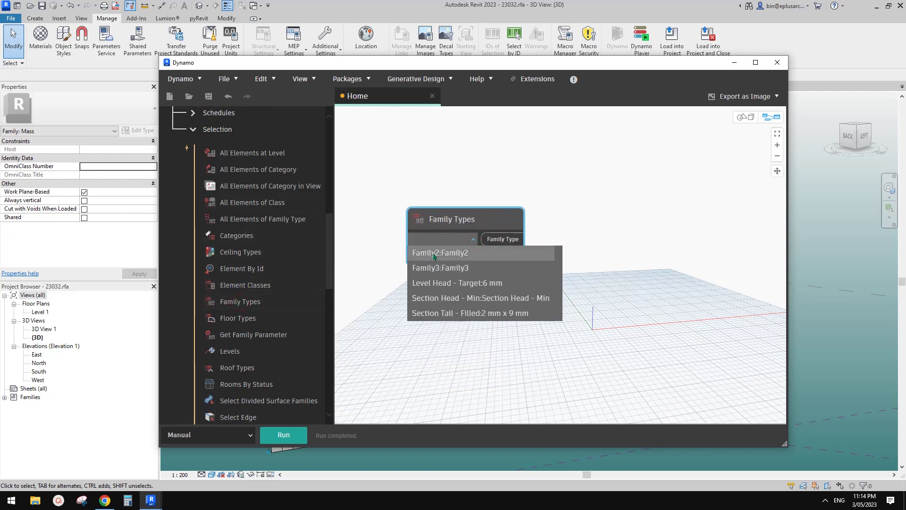
Add an All Elements of Family Type node, feed it from the Family Types node and run the graph.
click(263, 219)
drag(580, 269, 584, 207)
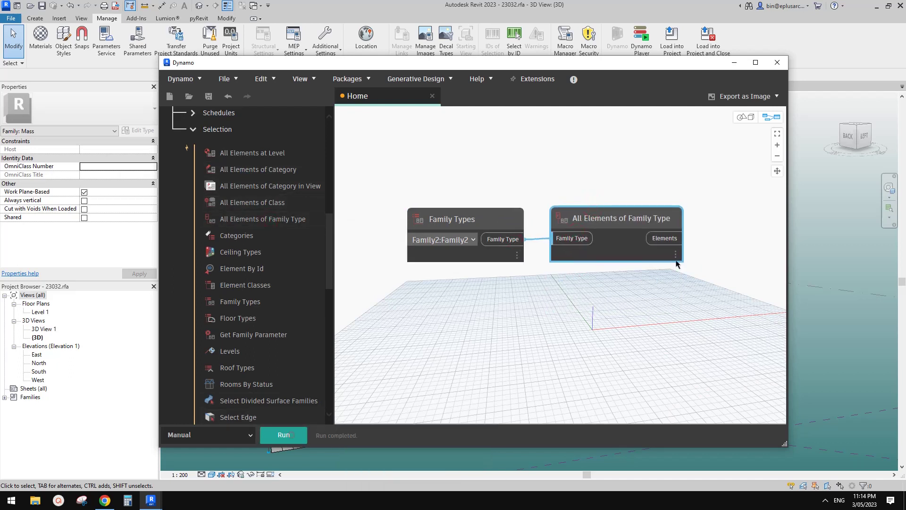
mouse_move(679, 272)
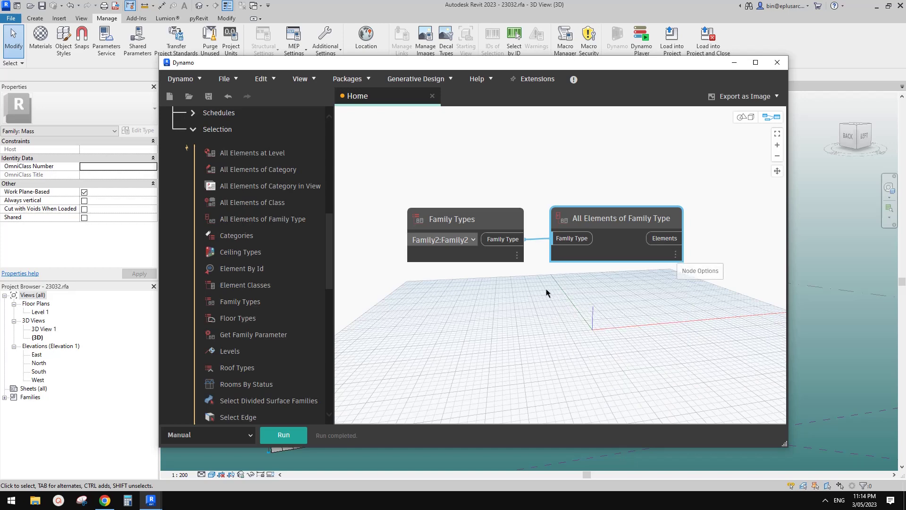
Add an Element.SetParameterByName node and connect the Elements output to its element input.
right_click(619, 140)
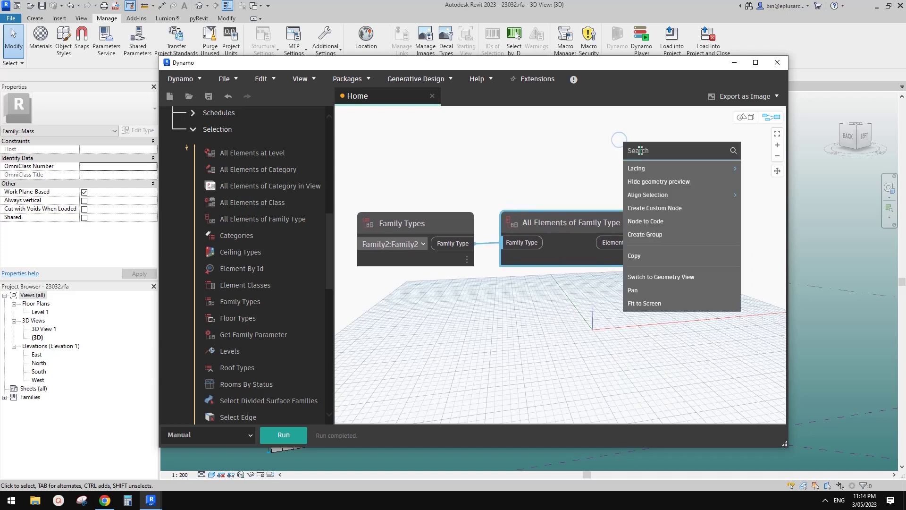
text(setparameter)
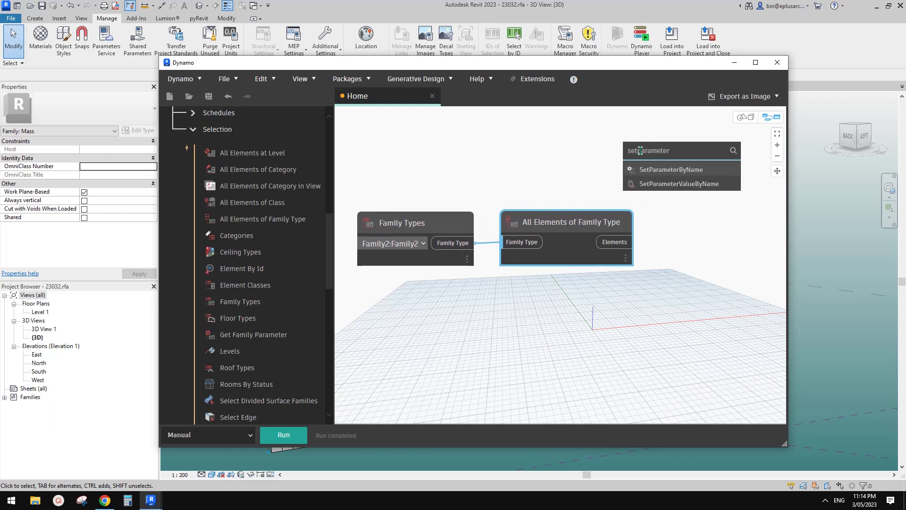
click(662, 172)
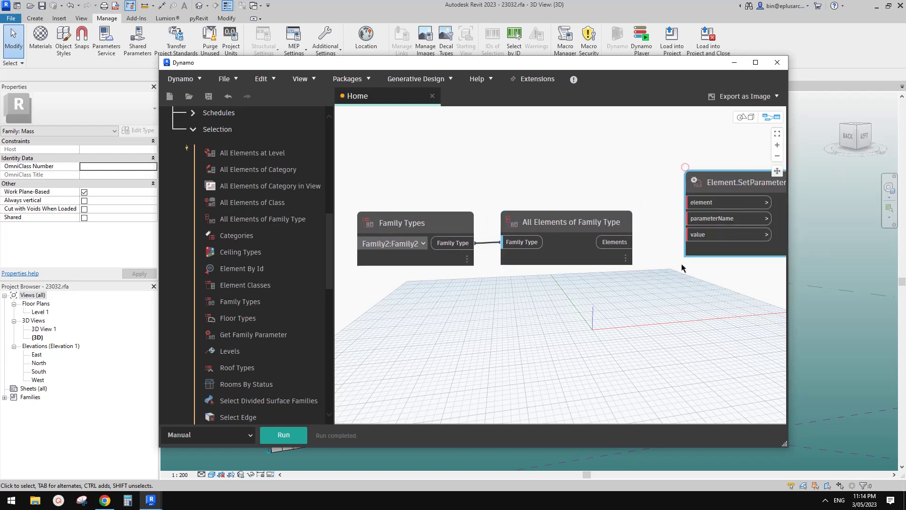
drag(652, 224, 558, 242)
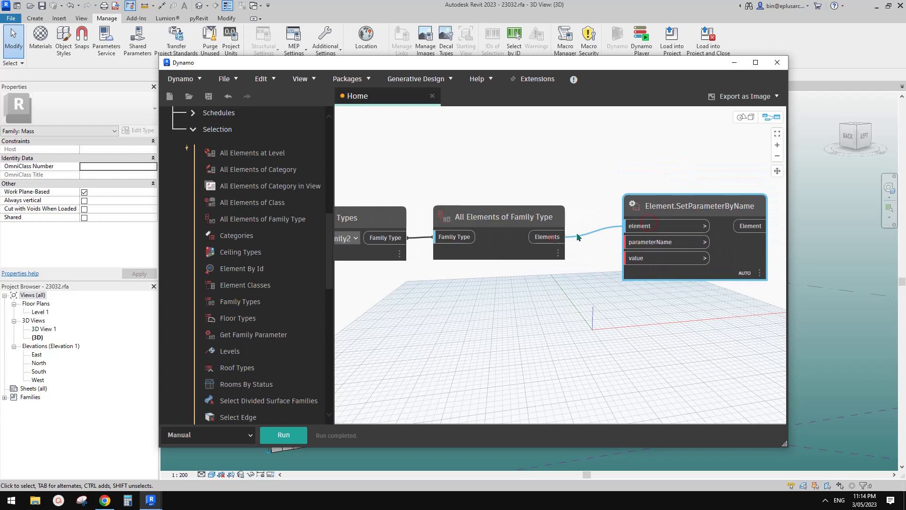
Create a code block containing "n" and connect it to the parameterName input of Element.SetParameterByName.
double_click(537, 286)
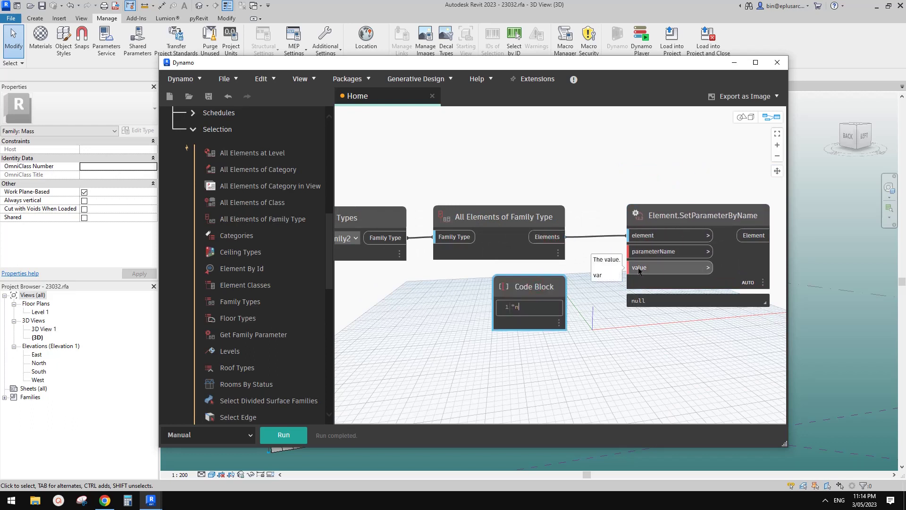
click(582, 339)
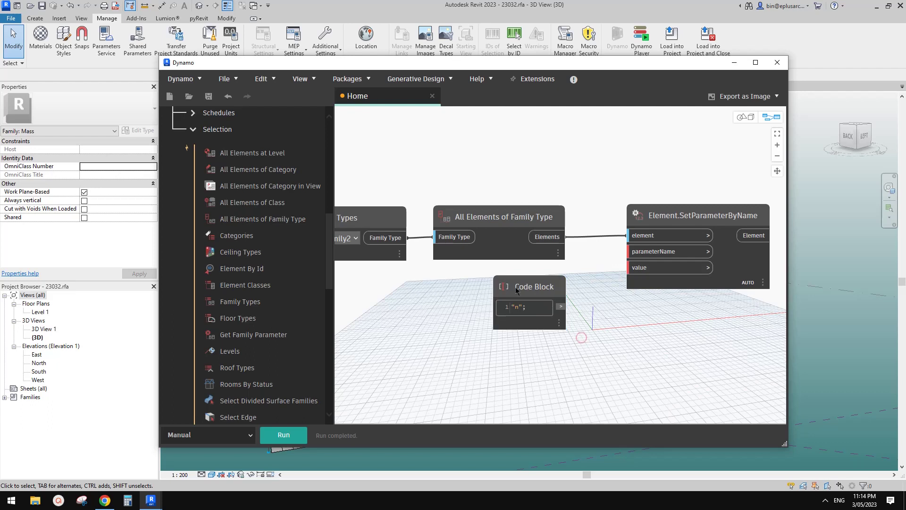
drag(516, 289, 667, 254)
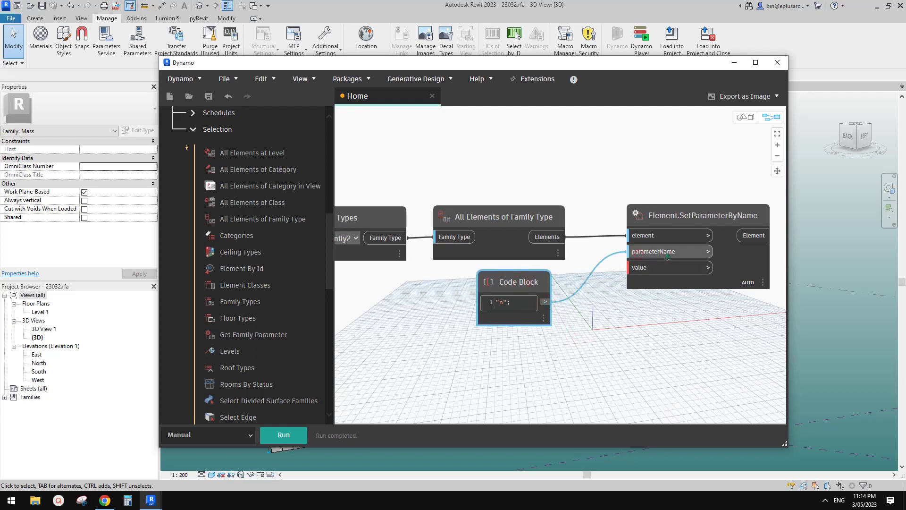
drag(519, 282, 539, 283)
Create a code block with the range 0.01..0.49..0.01, run the graph and preview the resulting list.
middle_drag(501, 383, 466, 326)
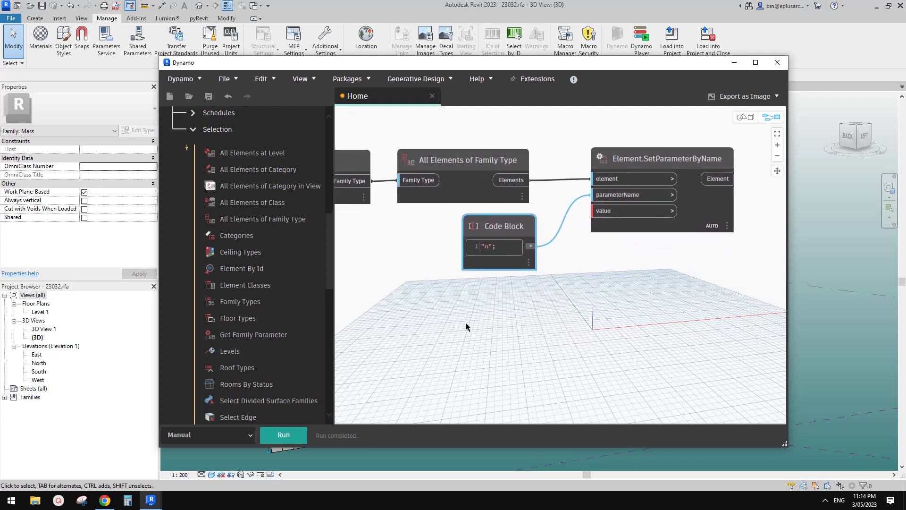
double_click(466, 327)
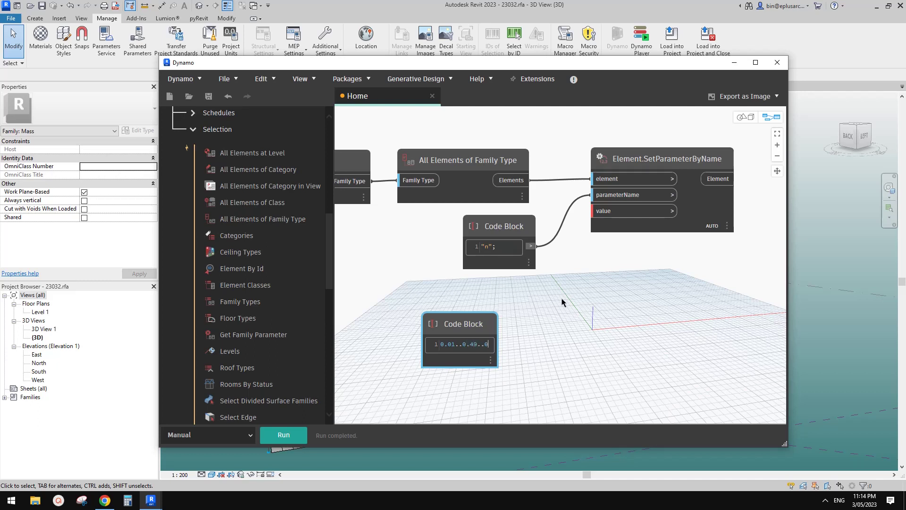
text(.01)
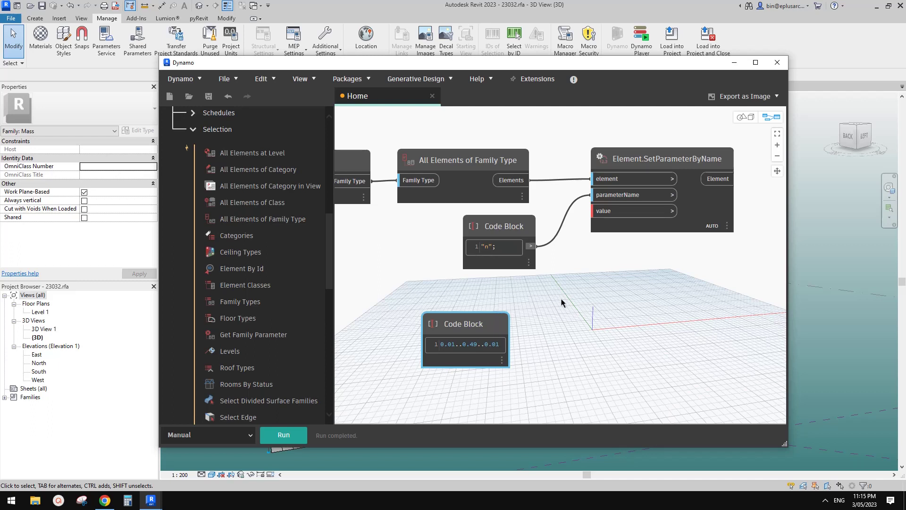
click(562, 303)
drag(498, 324, 503, 310)
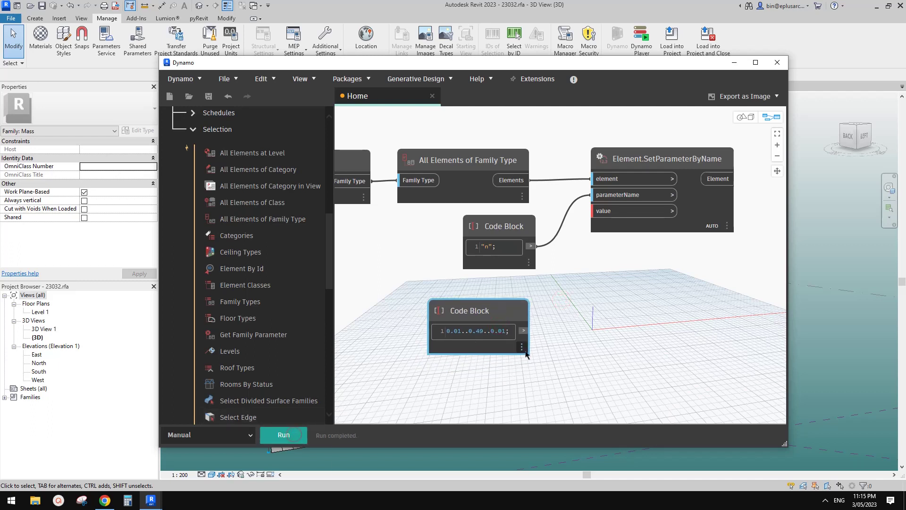
mouse_move(527, 368)
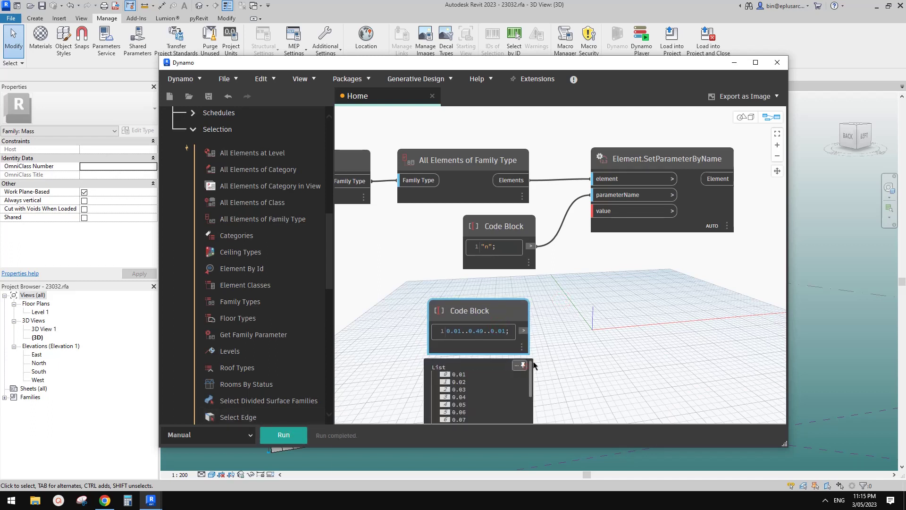
middle_drag(568, 363, 569, 288)
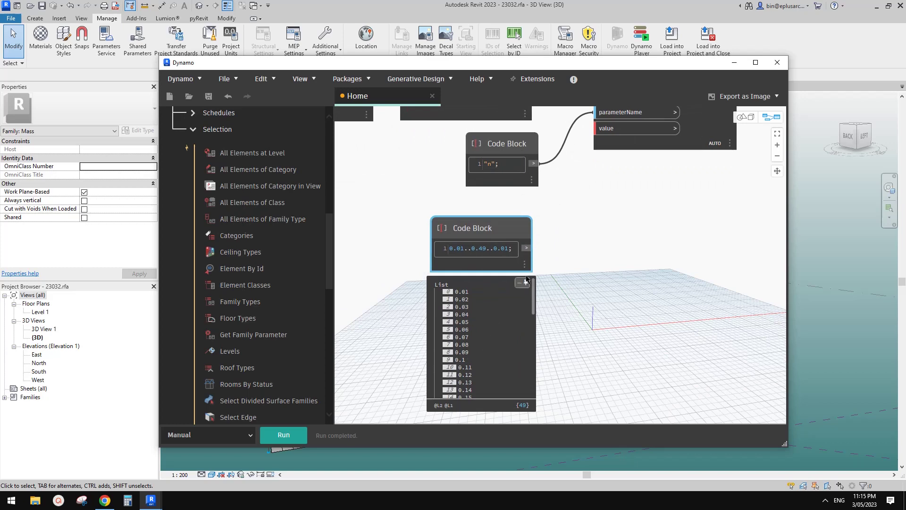
middle_drag(574, 290, 557, 338)
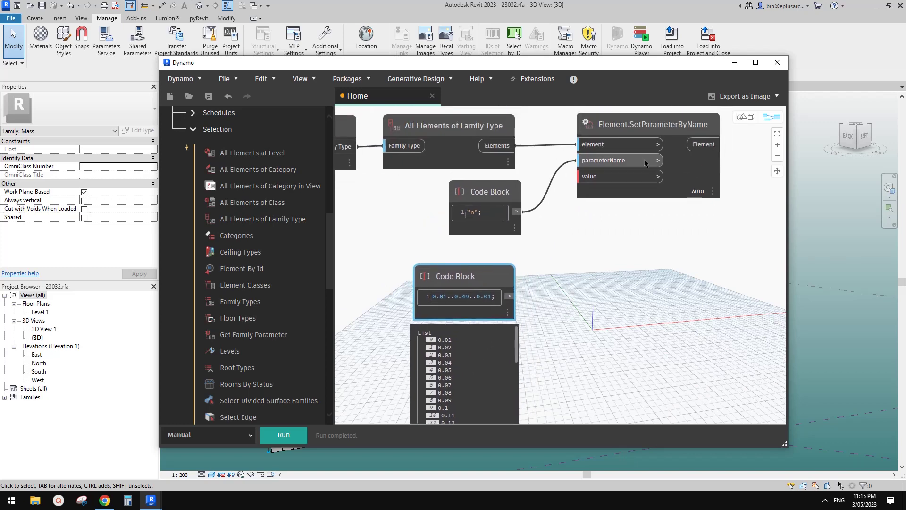
Add a List.Cycle node and connect the 0.01..0.49..0.01 code block to its list input.
scroll(612, 231, down, 3)
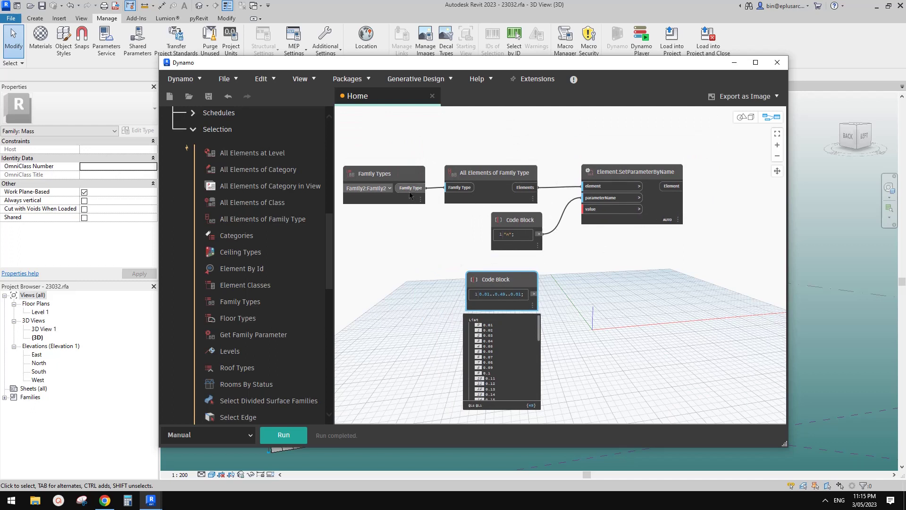
middle_drag(549, 253, 554, 241)
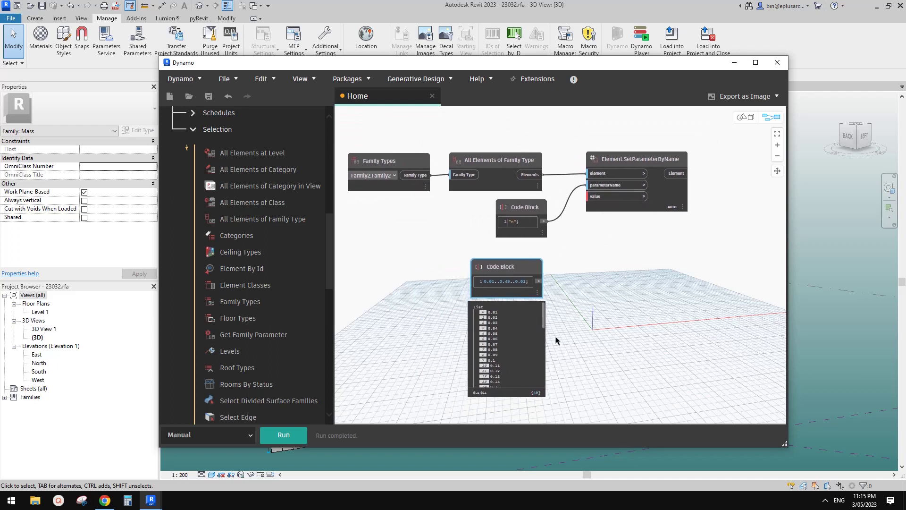
scroll(557, 331, up, 1)
right_click(555, 278)
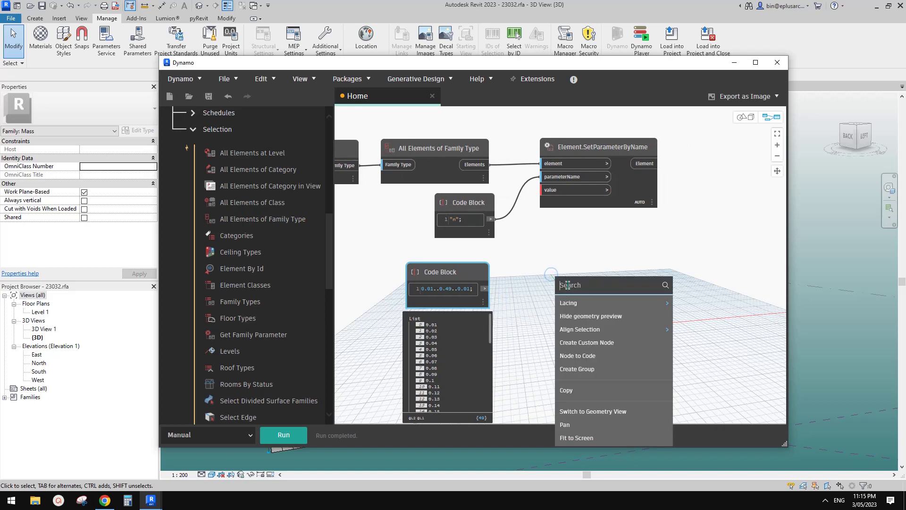
text(cycle)
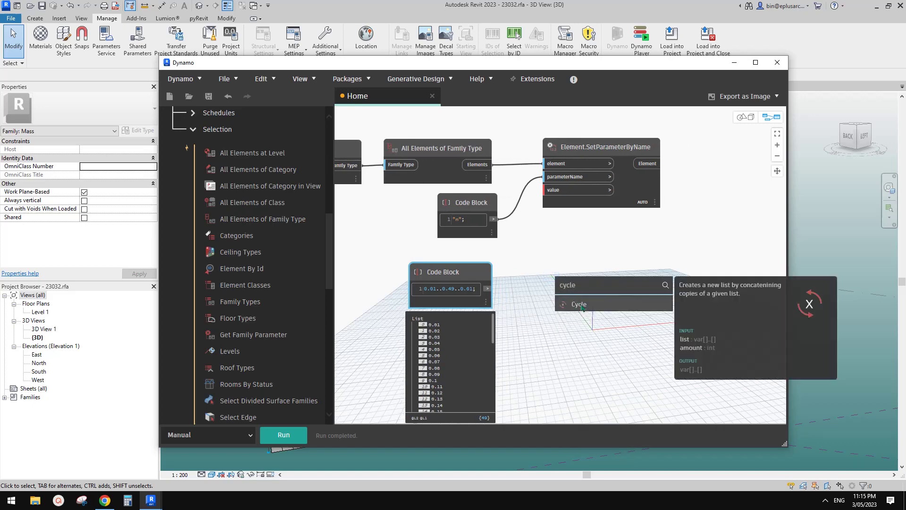
click(579, 304)
drag(555, 286, 507, 294)
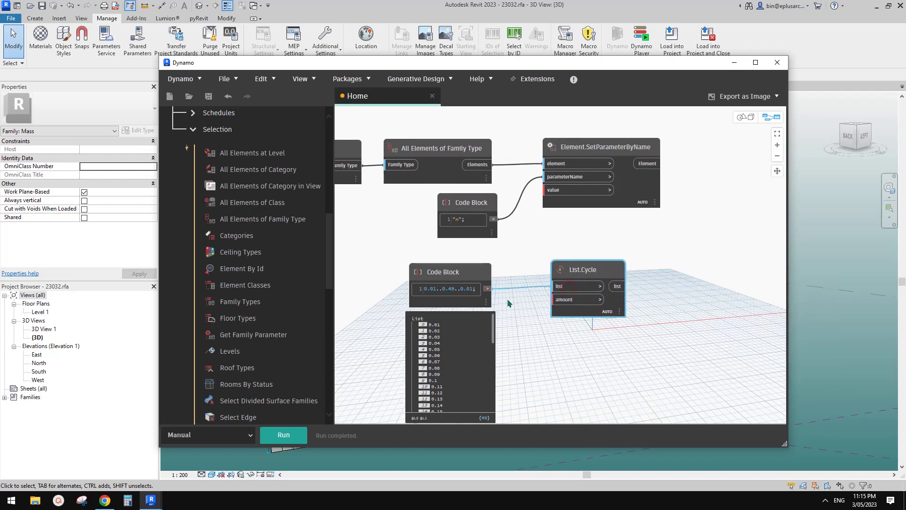
Feed a code block with the value 4 into List.Cycle's amount input, then run the graph and preview the cycled list.
scroll(507, 302, up, 4)
double_click(467, 306)
text(4)
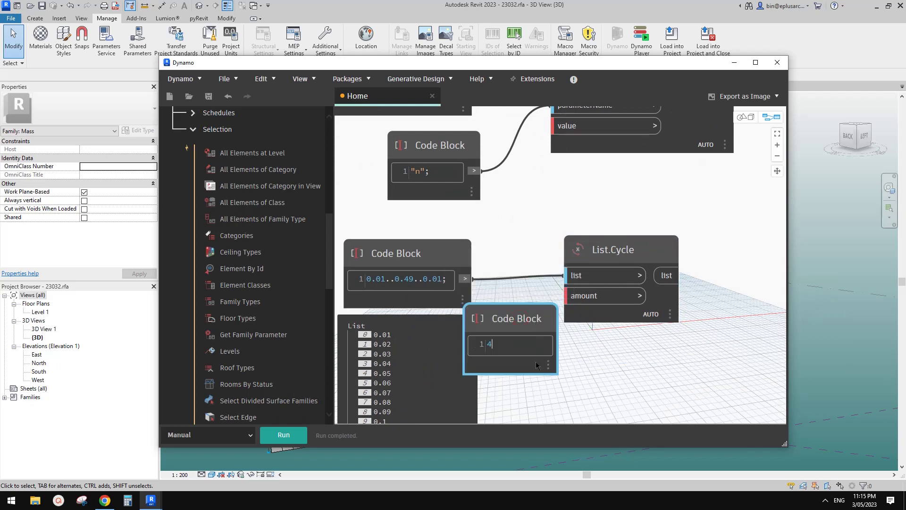
click(598, 391)
drag(553, 350, 556, 347)
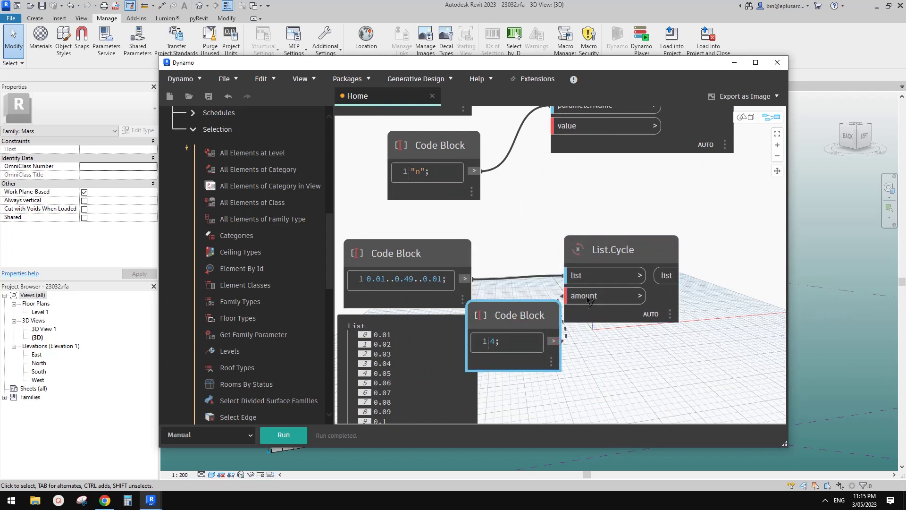
click(587, 297)
drag(599, 254, 631, 248)
middle_drag(662, 371, 529, 343)
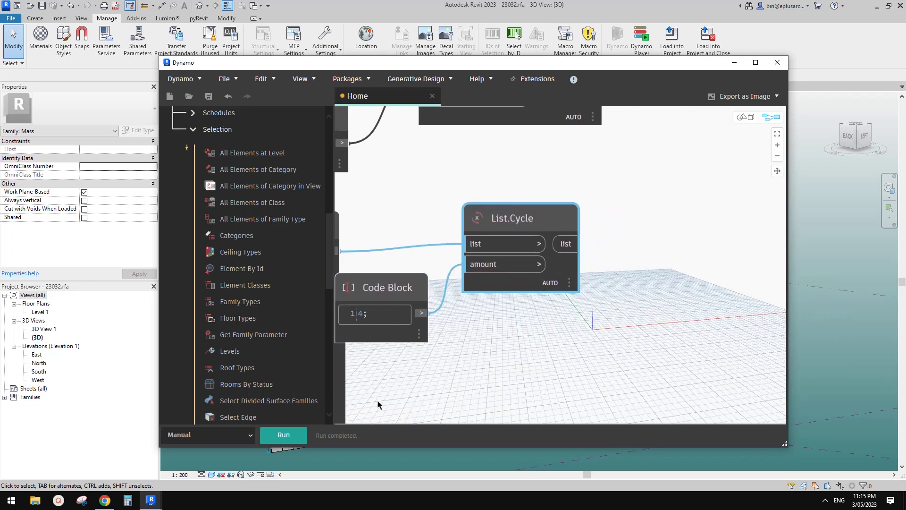
click(297, 440)
mouse_move(569, 285)
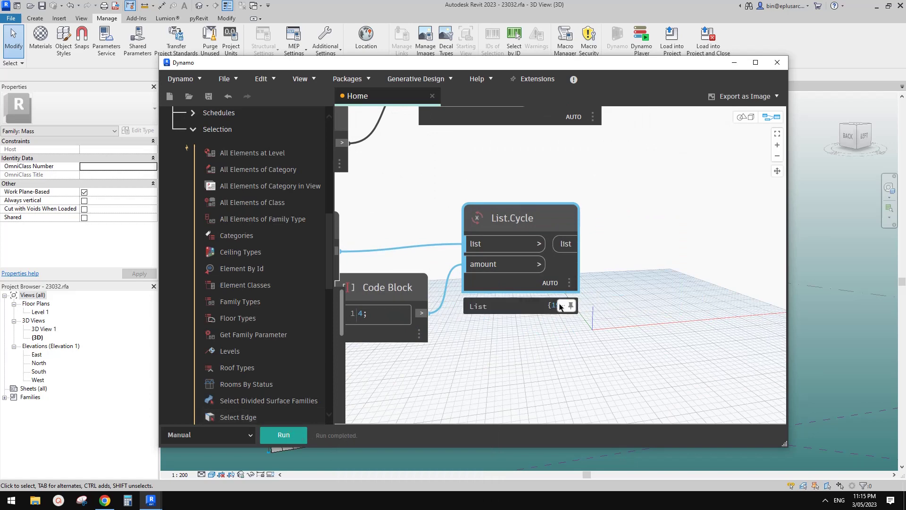
Add a List.Shuffle node with list and seed inputs and connect the List.Cycle output to its list input.
scroll(560, 307, down, 2)
middle_drag(565, 315, 502, 325)
right_click(568, 255)
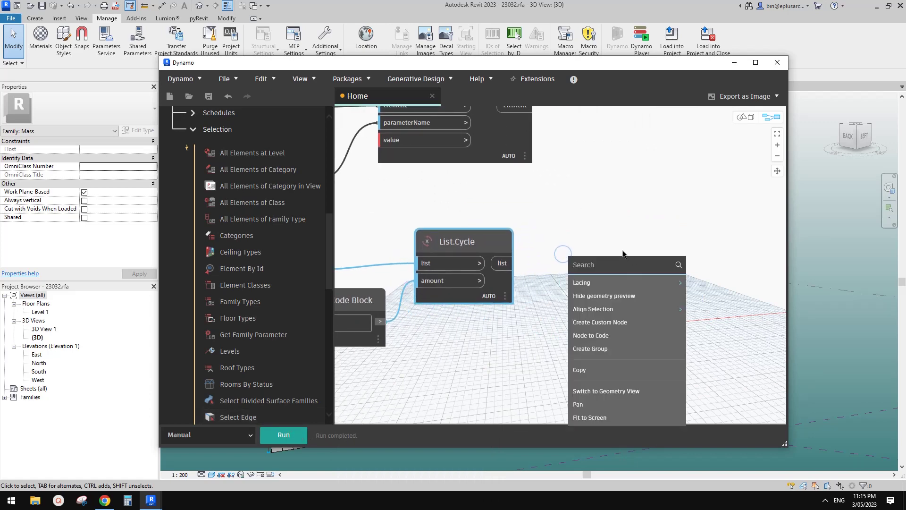
text(shu)
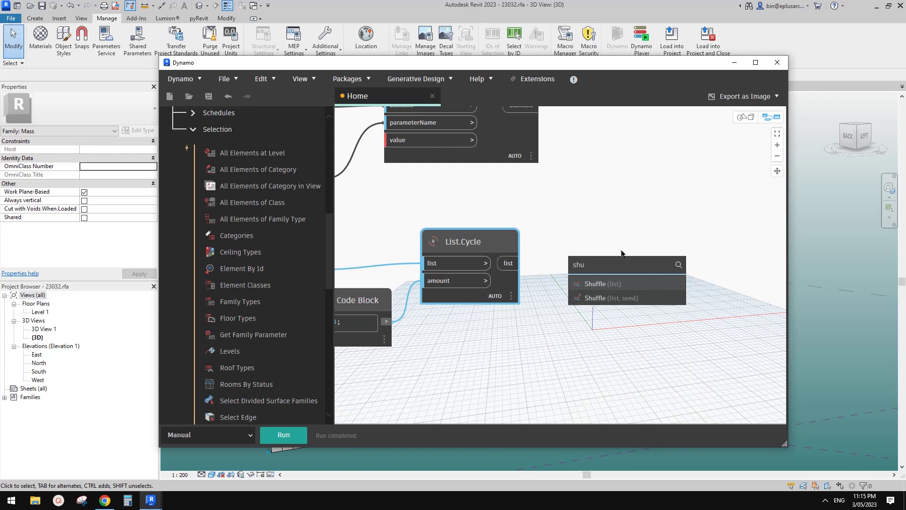
click(602, 298)
drag(642, 319, 522, 274)
Add an Integer Slider node and connect its output to the seed input of List.Shuffle.
click(527, 356)
right_click(503, 340)
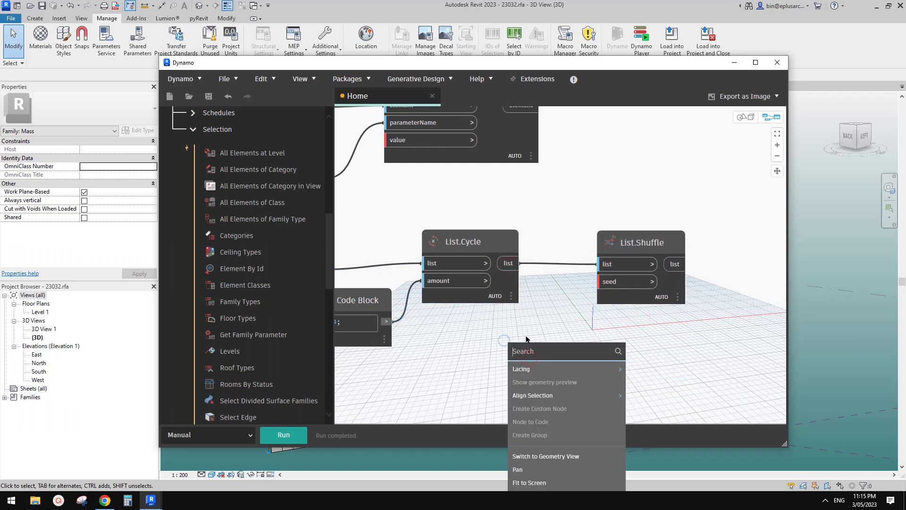
text(inte)
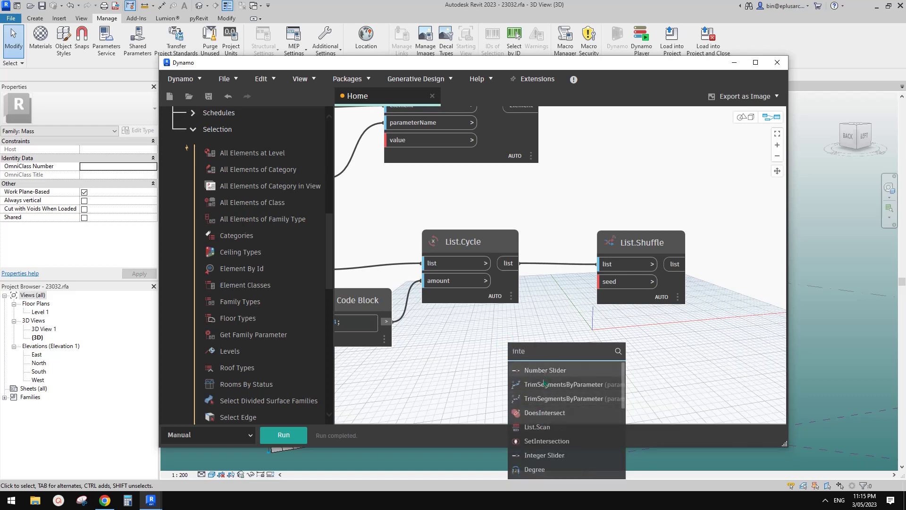
click(544, 452)
middle_drag(596, 376, 560, 241)
scroll(526, 352, down, 1)
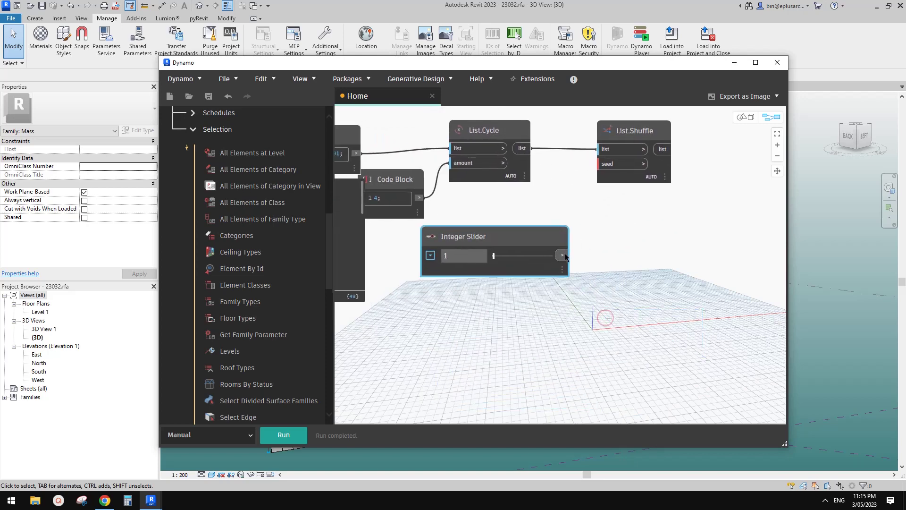
click(610, 164)
Connect the List.Shuffle output to the value input of Element.SetParameterByName and run the graph.
scroll(542, 319, down, 3)
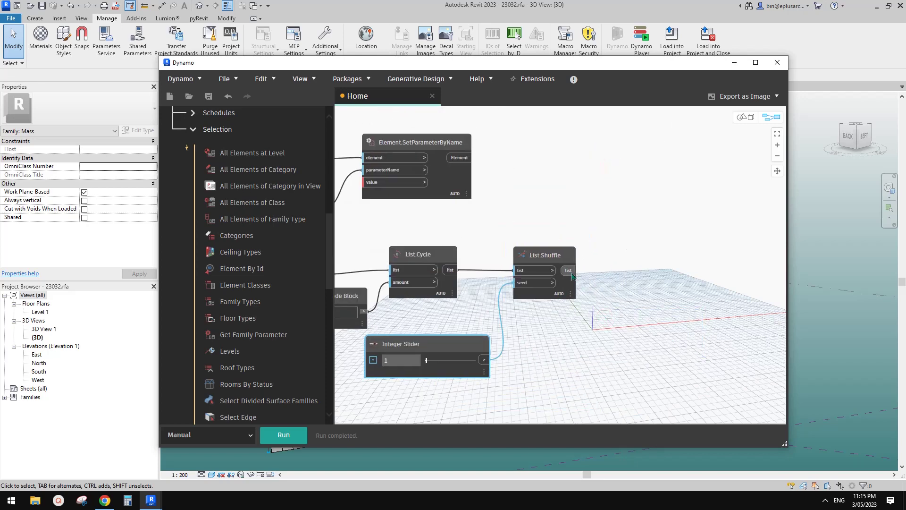
click(571, 273)
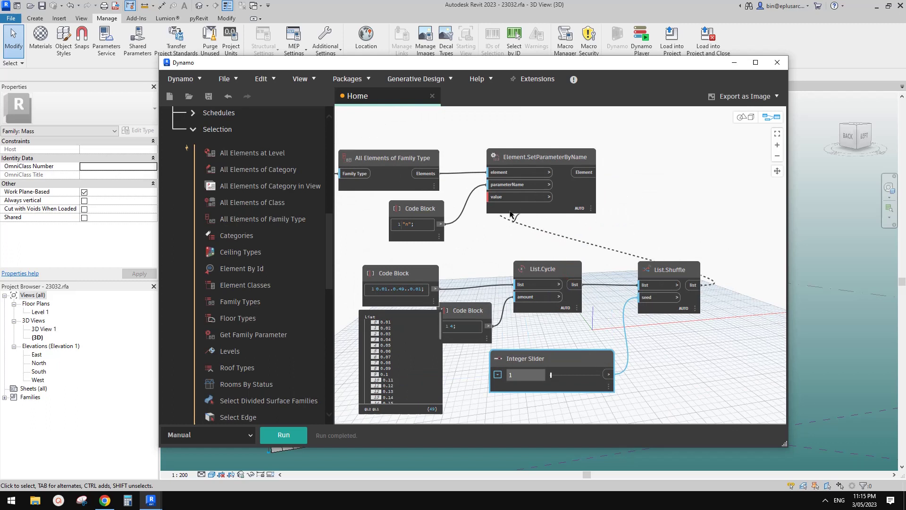
middle_drag(474, 278, 500, 277)
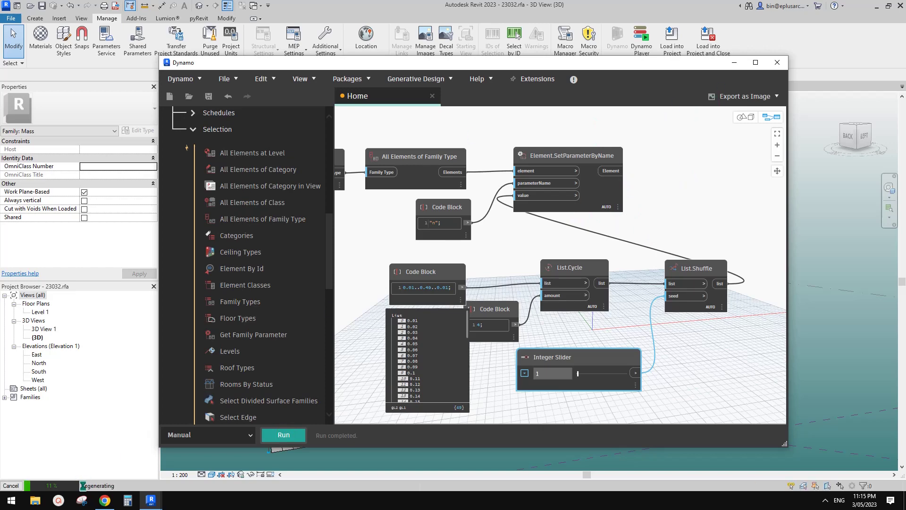
Move the Dynamo window off the facade and examine the shuffled panels from the front, at an angle and up close.
drag(668, 67, 774, 408)
scroll(712, 207, down, 1)
middle_drag(669, 241, 643, 196)
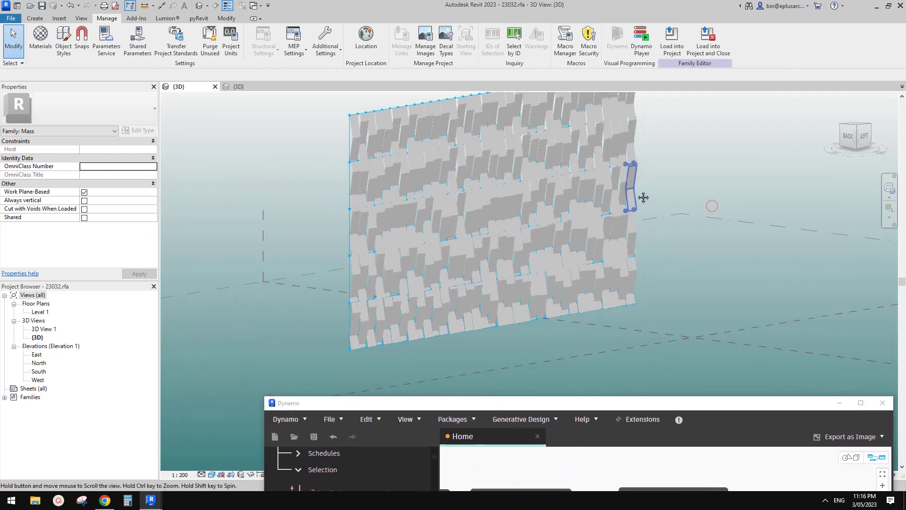
shift+middle_drag(645, 255, 558, 225)
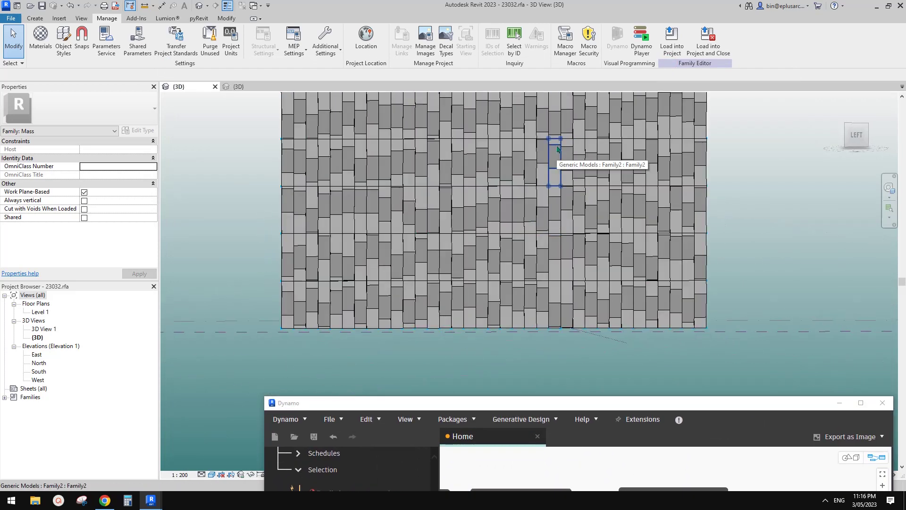
shift+middle_drag(522, 259, 607, 280)
shift+middle_drag(607, 281, 535, 295)
scroll(462, 305, up, 2)
middle_drag(480, 326, 430, 324)
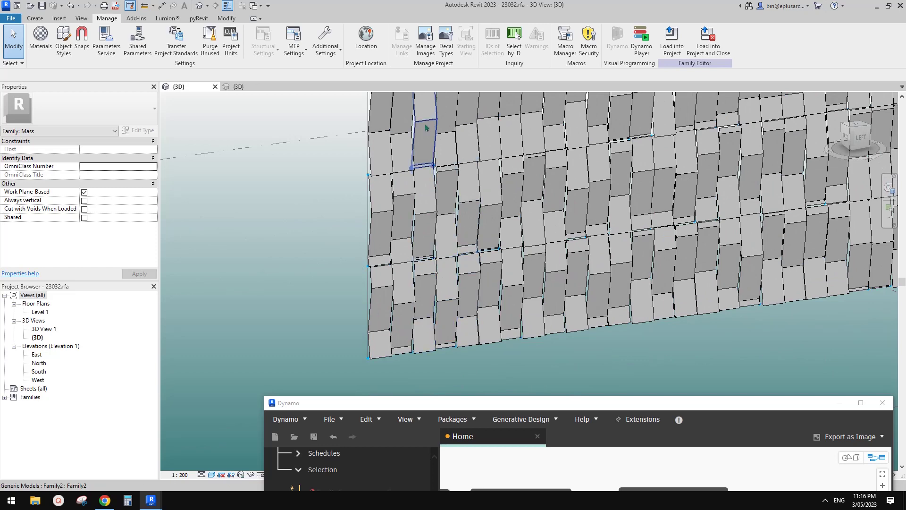
middle_drag(425, 287, 488, 275)
scroll(485, 276, up, 1)
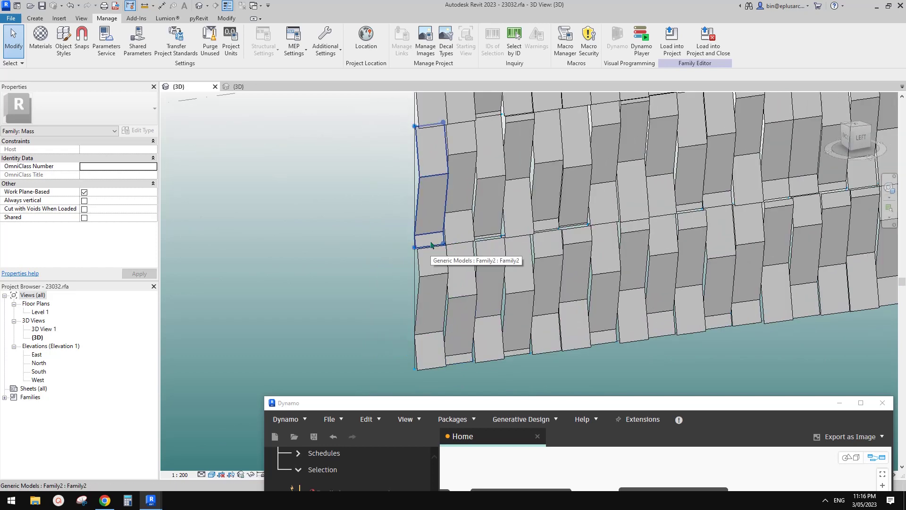
scroll(431, 247, down, 1)
middle_drag(435, 248, 489, 317)
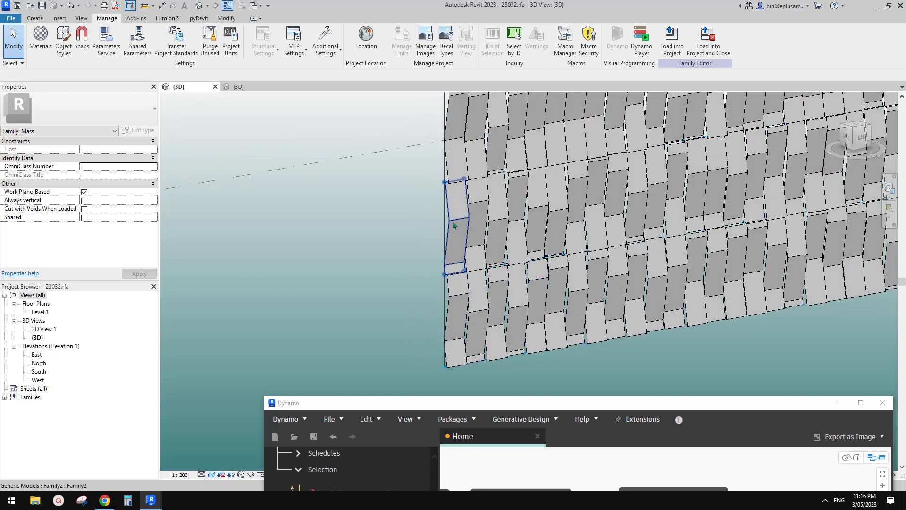
Select individual panels in the facade's edge column and check their values for parameter n, then clear the selection.
click(447, 170)
click(452, 282)
click(451, 261)
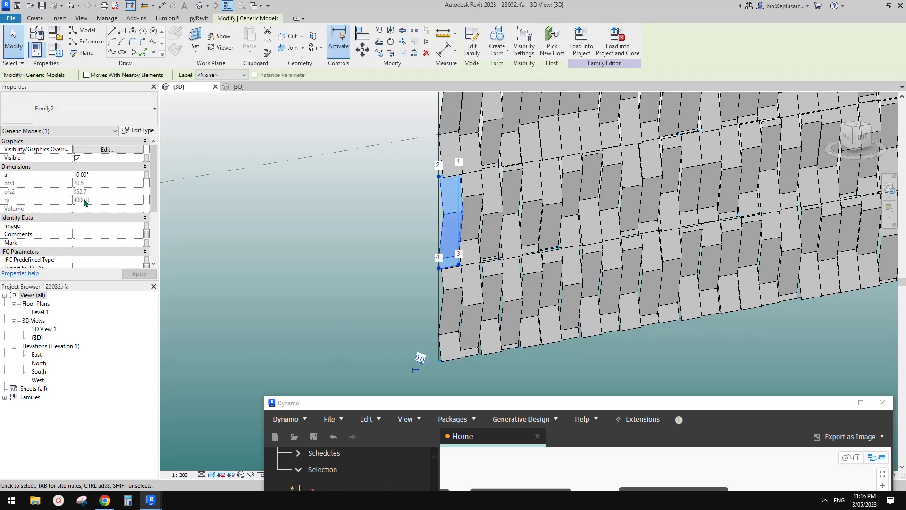
scroll(85, 202, down, 5)
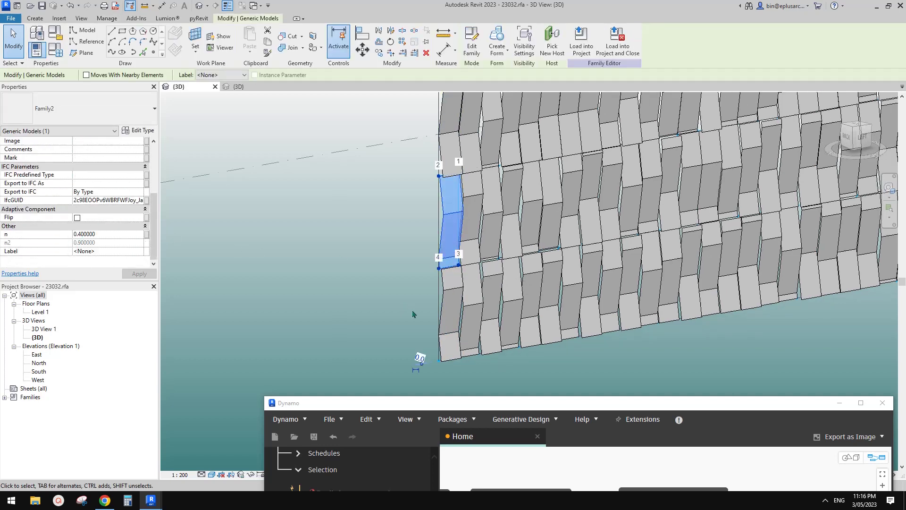
click(451, 292)
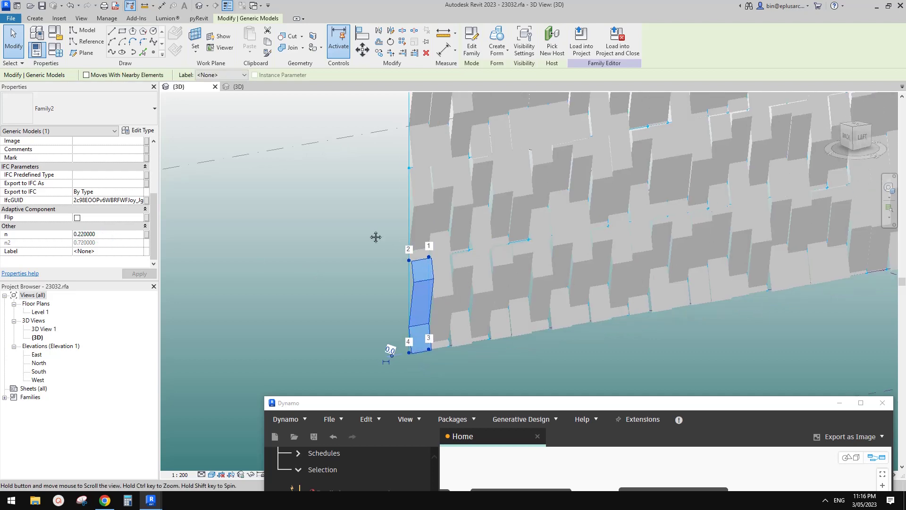
click(388, 255)
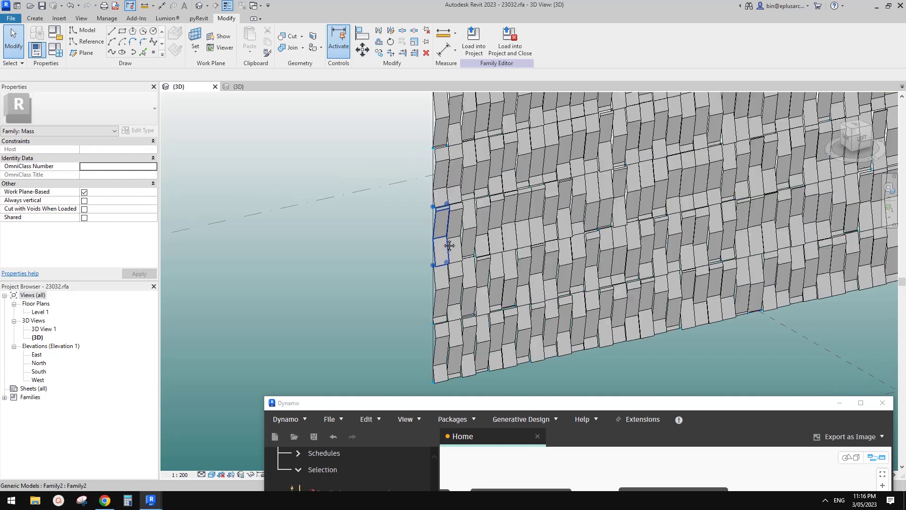
Use Match Type with the facade's lower corner panel as the source on panels above it in the same edge column.
key(m)
key(a)
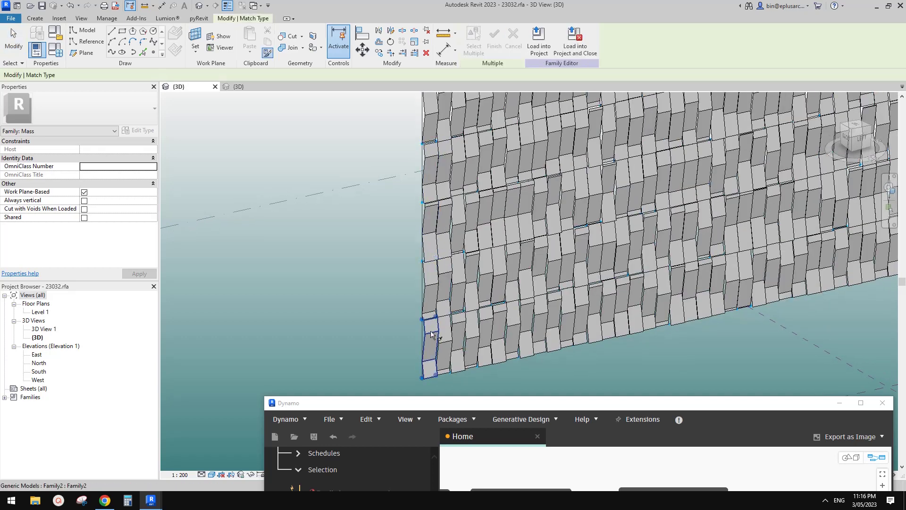
click(431, 312)
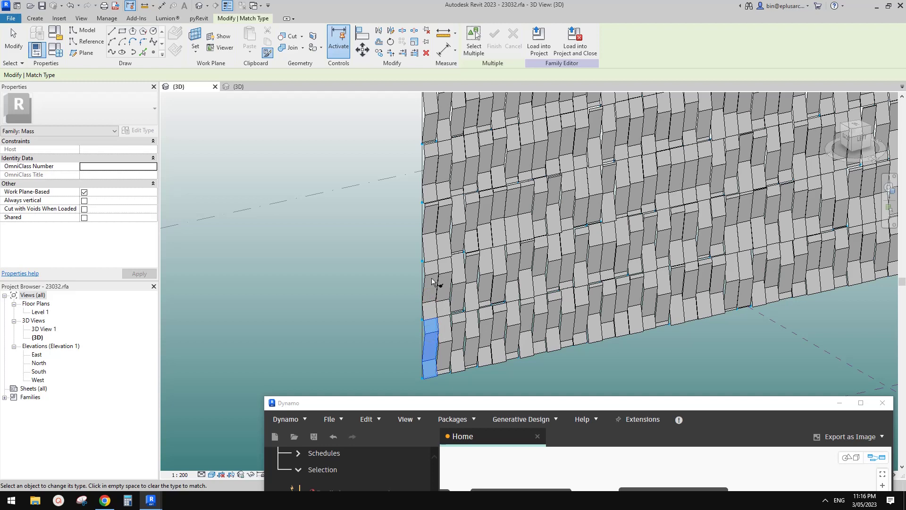
click(432, 244)
middle_drag(438, 189, 427, 226)
click(428, 207)
click(428, 174)
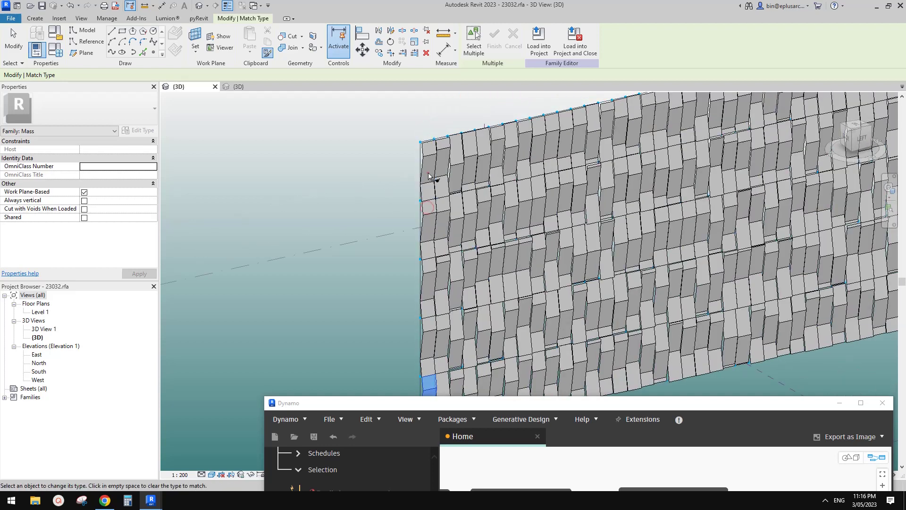
key(Escape)
Delete all panels in the upper four rows of the facade, keeping only the lowest row on the divided surface.
ctrl+scroll(428, 165, down, 5)
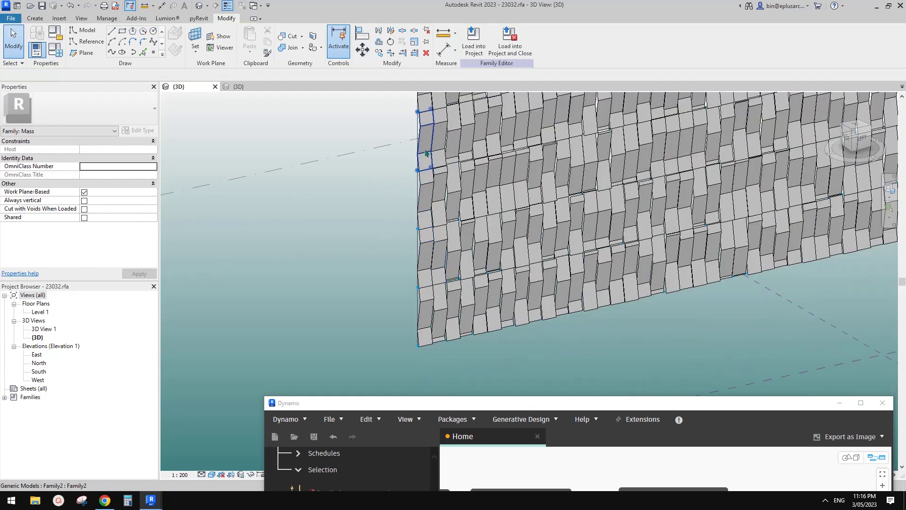
drag(617, 405, 548, 81)
middle_drag(554, 249, 603, 249)
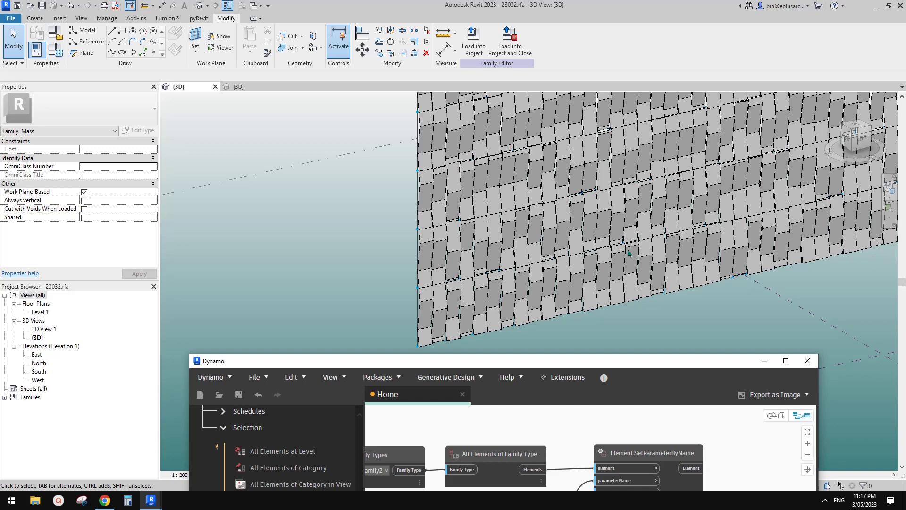
scroll(591, 242, down, 5)
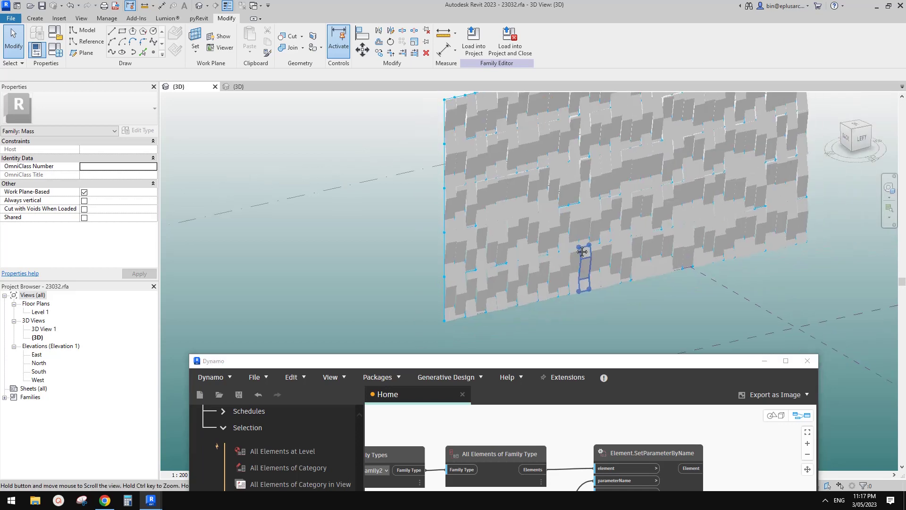
shift+middle_drag(559, 290, 545, 299)
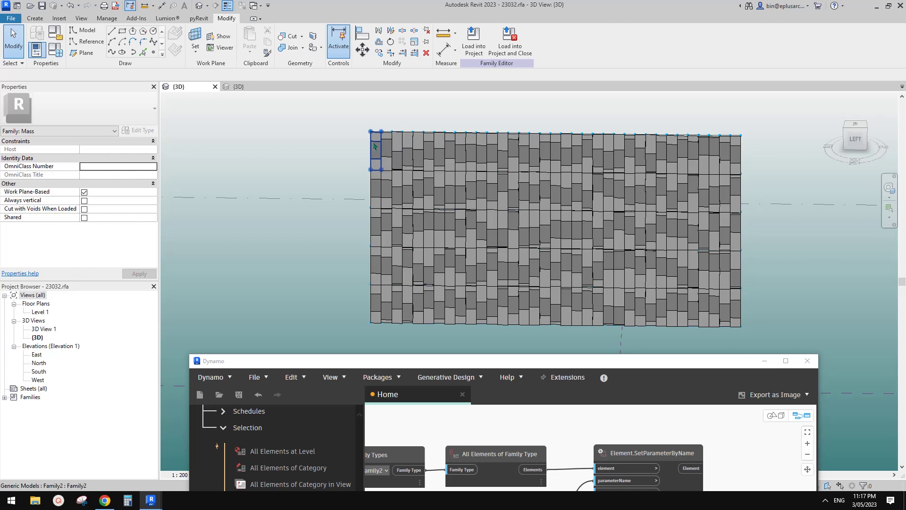
drag(341, 110, 759, 305)
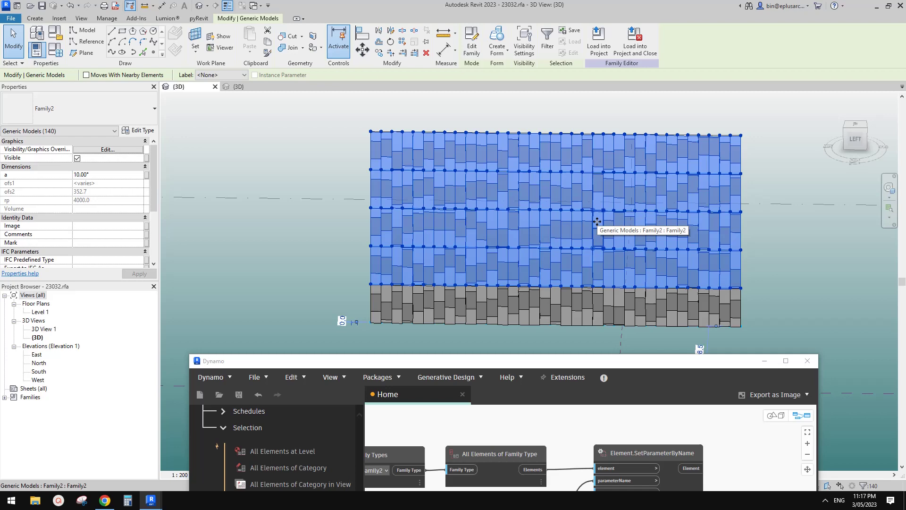
key(Delete)
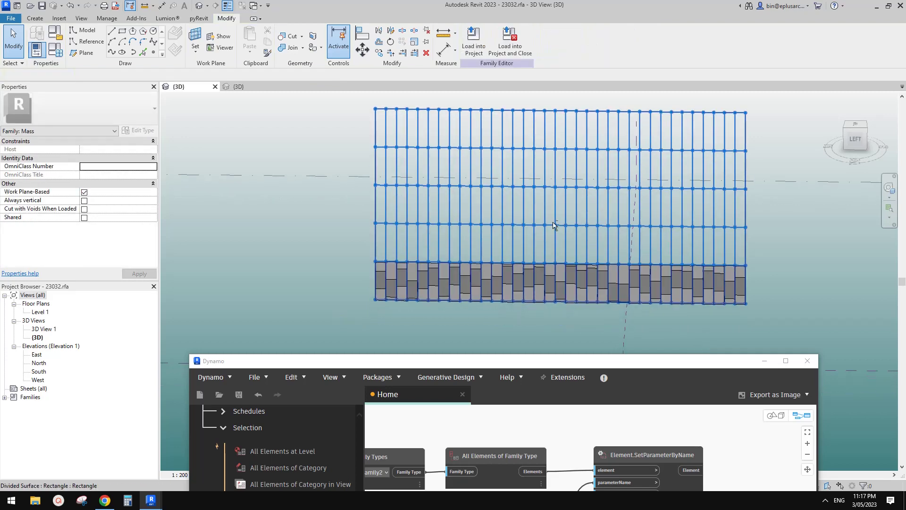
shift+middle_drag(556, 227, 581, 229)
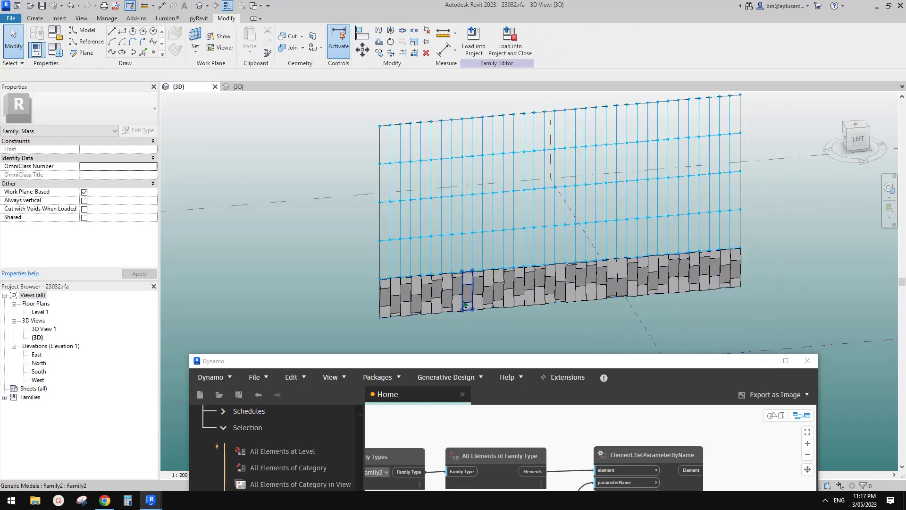
Bring the Dynamo graph back into view and set its run mode to Automatic.
drag(596, 366, 511, 38)
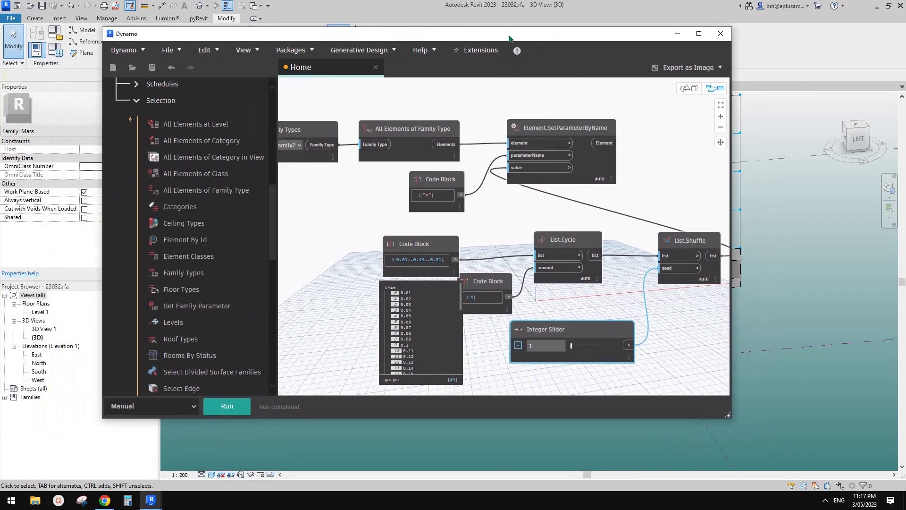
click(179, 405)
click(131, 435)
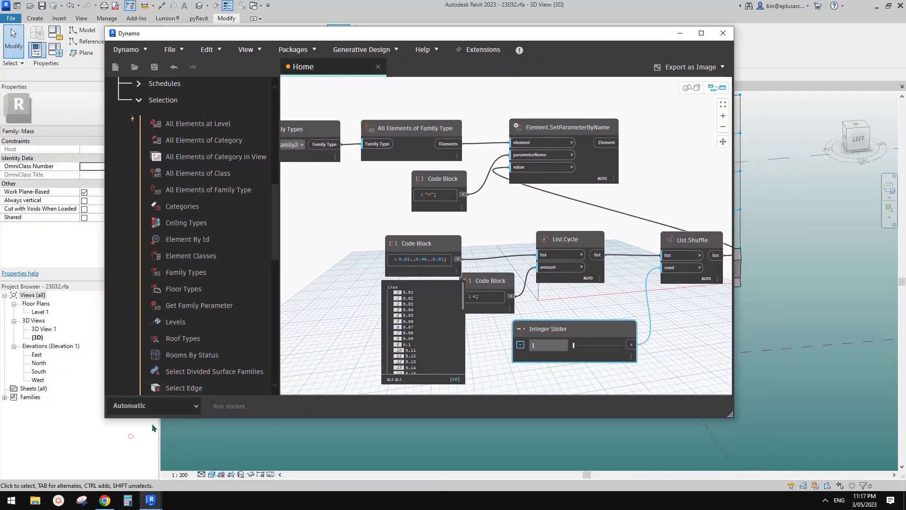
With the facade visible beside the graph, try several seed values on the Integer Slider, including 29 and 47, ending at 79.
drag(590, 38, 197, 60)
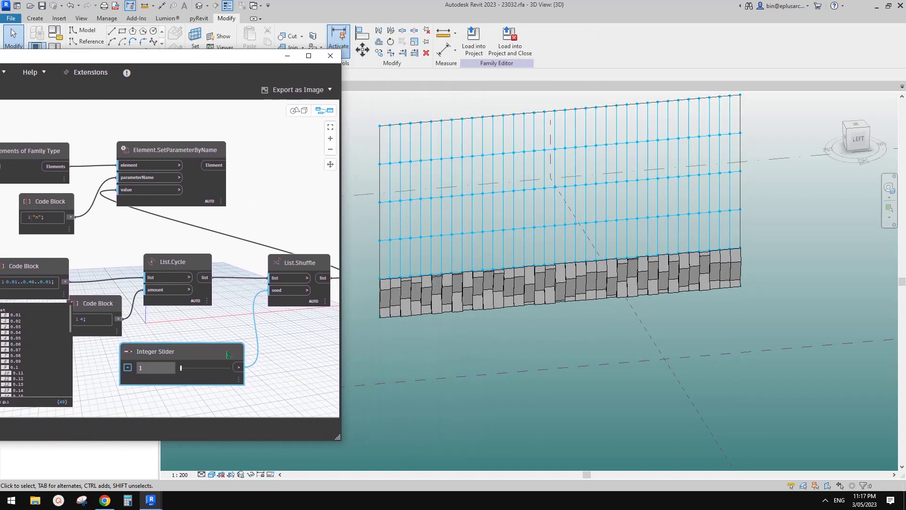
click(189, 368)
click(195, 369)
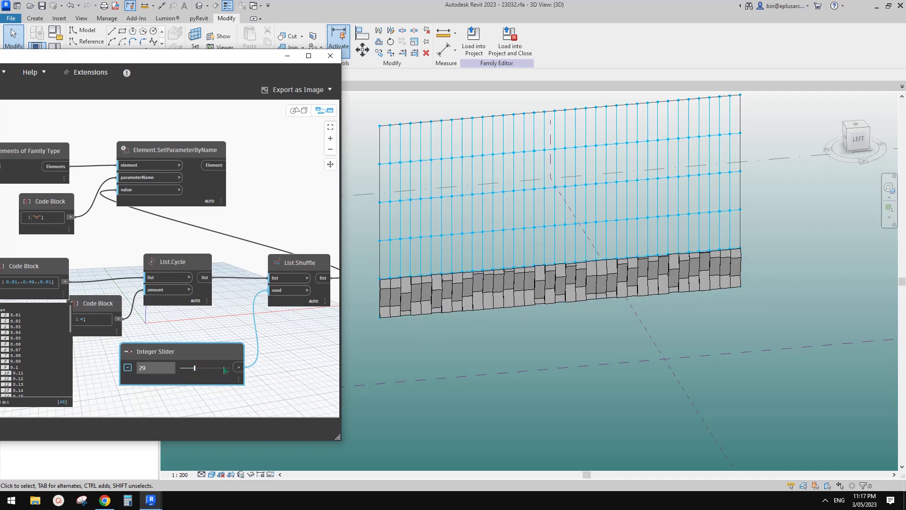
click(204, 371)
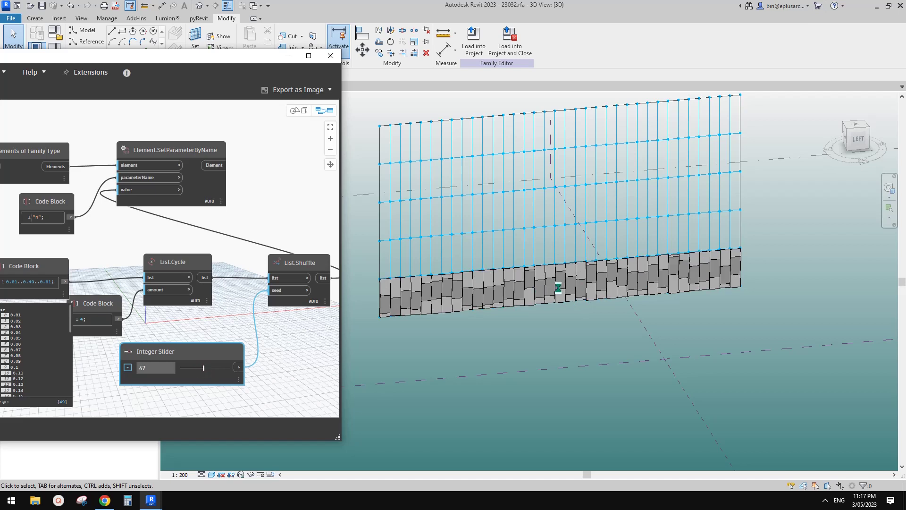
click(214, 371)
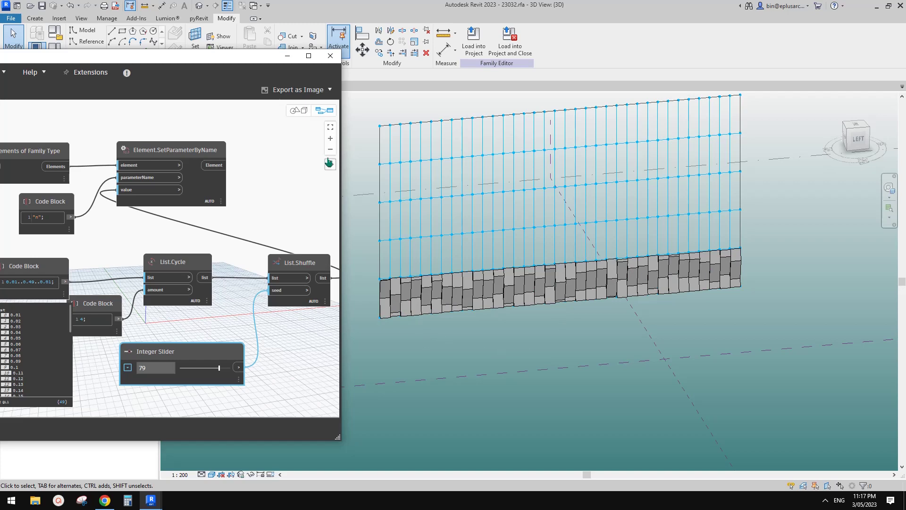
Set the Dynamo graph's run mode back to Manual and minimise the Dynamo window.
drag(251, 55, 510, 44)
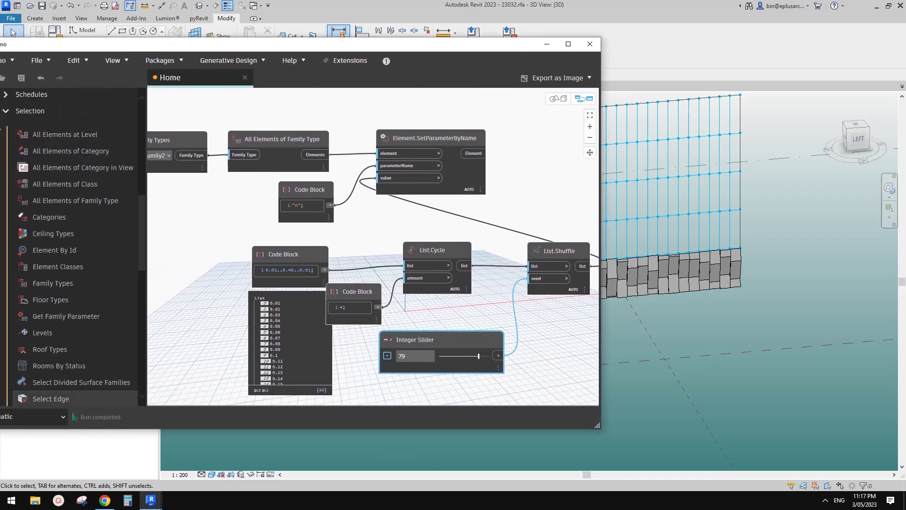
click(53, 419)
click(31, 435)
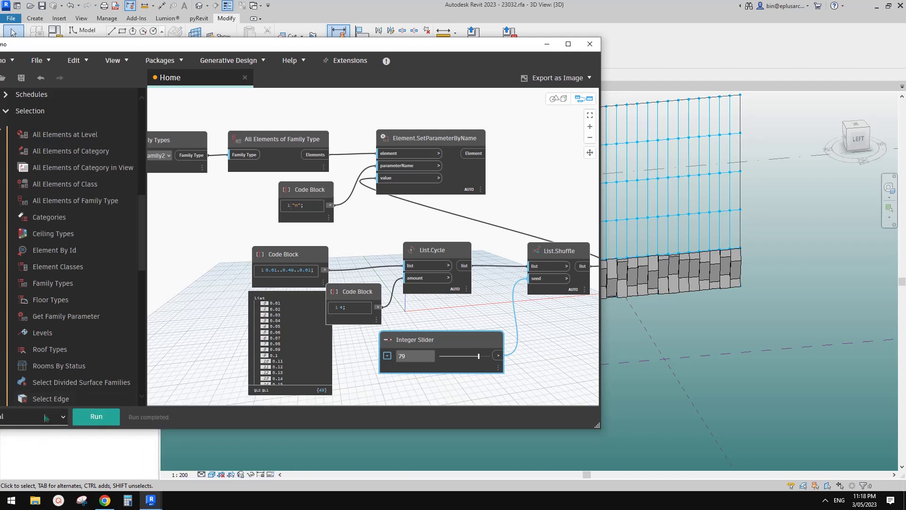
drag(504, 44, 411, 49)
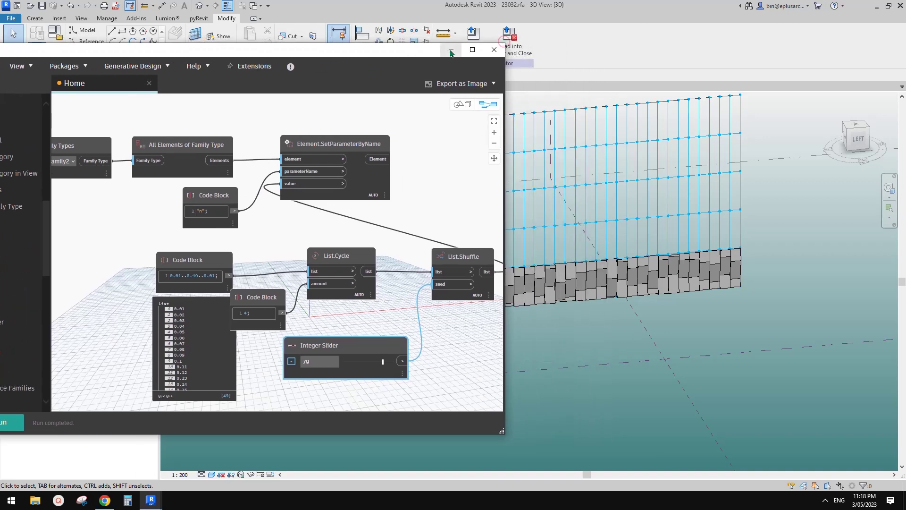
click(449, 49)
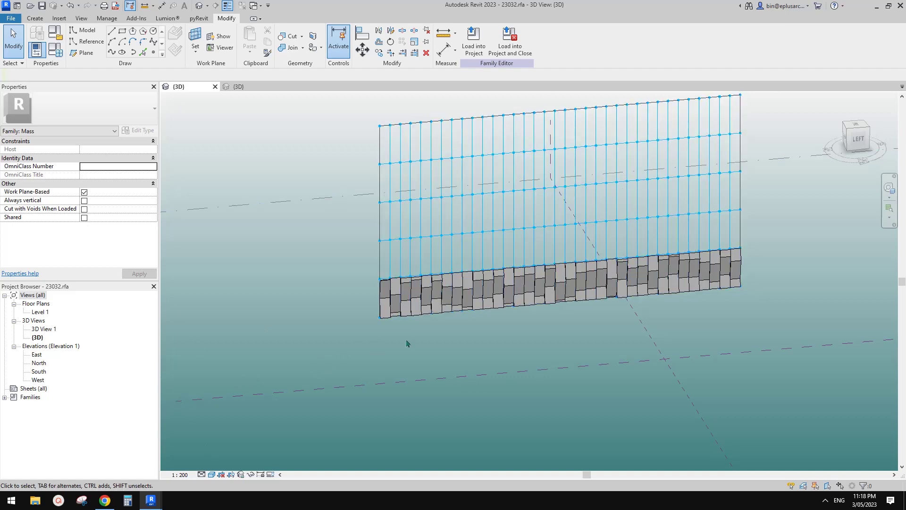
Select the lowest row of panels, filter the reference line out of the selection, and repeat the row across the divided surface.
scroll(498, 360, down, 1)
middle_drag(498, 360, 463, 390)
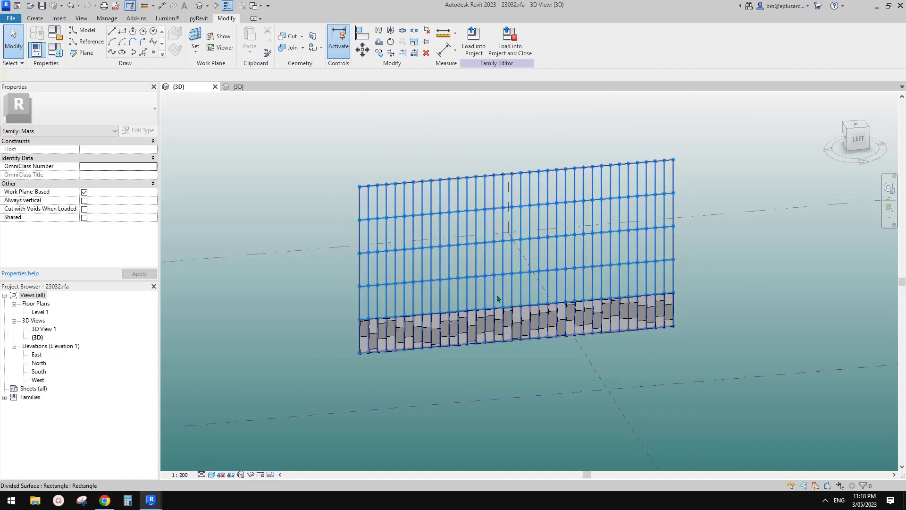
middle_drag(497, 319, 490, 319)
click(349, 380)
drag(286, 271, 692, 376)
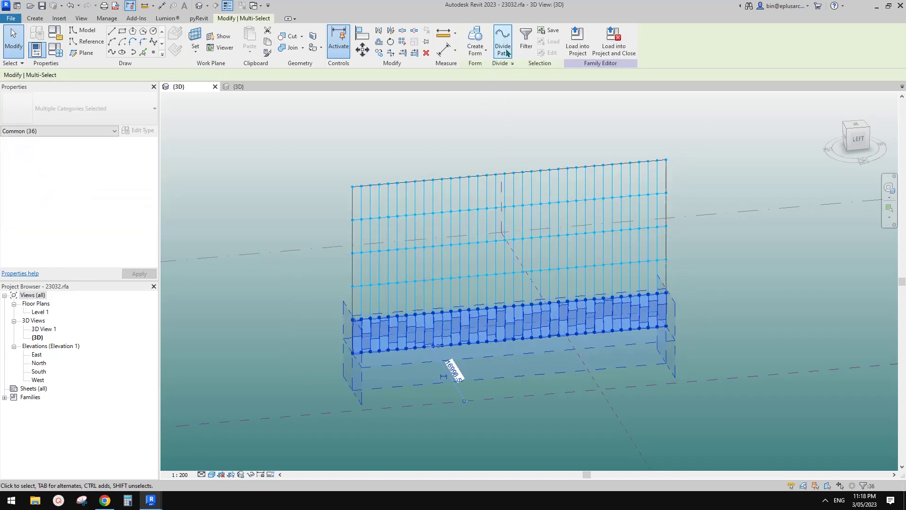
click(526, 39)
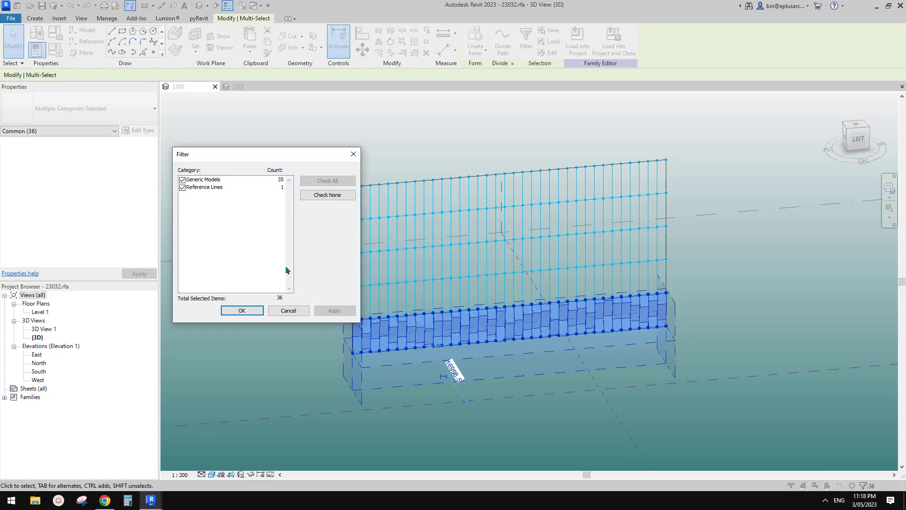
click(182, 187)
click(241, 311)
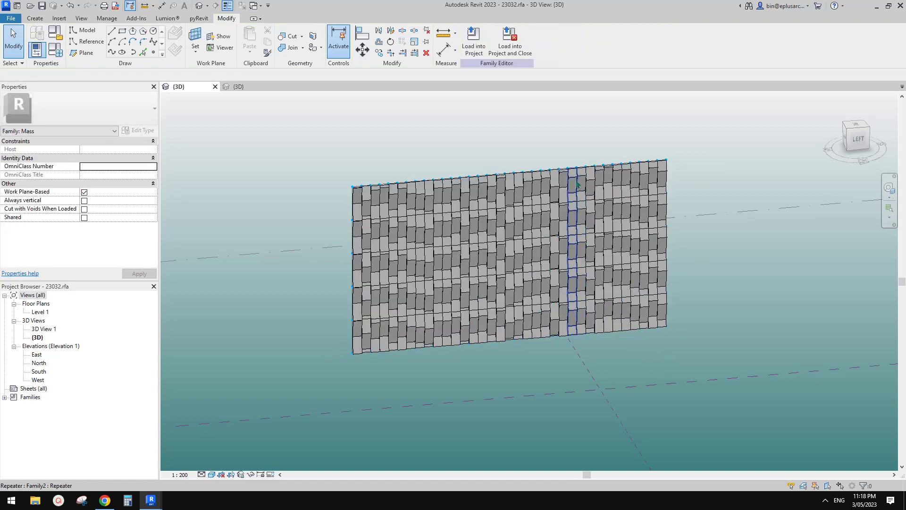
Examine the fully panelled facade up close, straight on and from oblique angles to check the shuffled panel pattern.
shift+middle_drag(481, 256, 607, 319)
scroll(487, 346, up, 3)
middle_drag(602, 319, 525, 342)
shift+middle_drag(526, 342, 580, 343)
scroll(580, 343, down, 6)
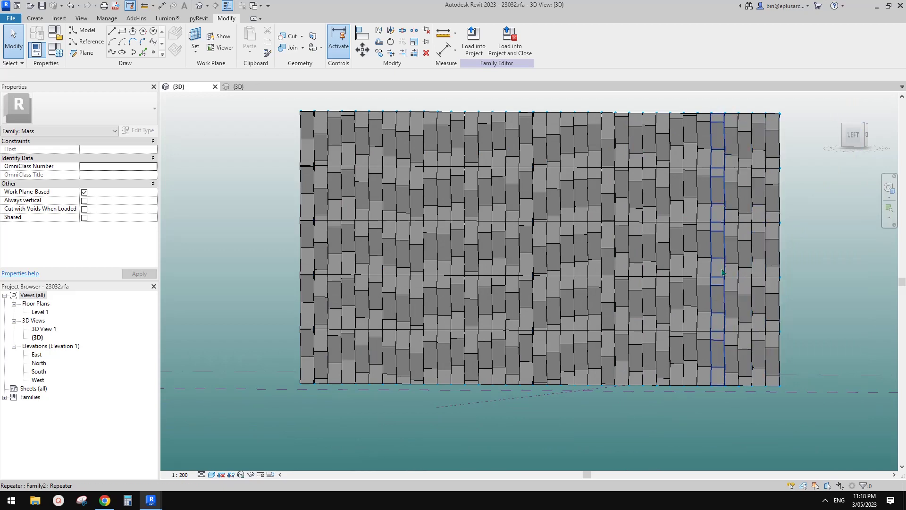
middle_drag(359, 370, 708, 394)
shift+middle_drag(756, 365, 750, 393)
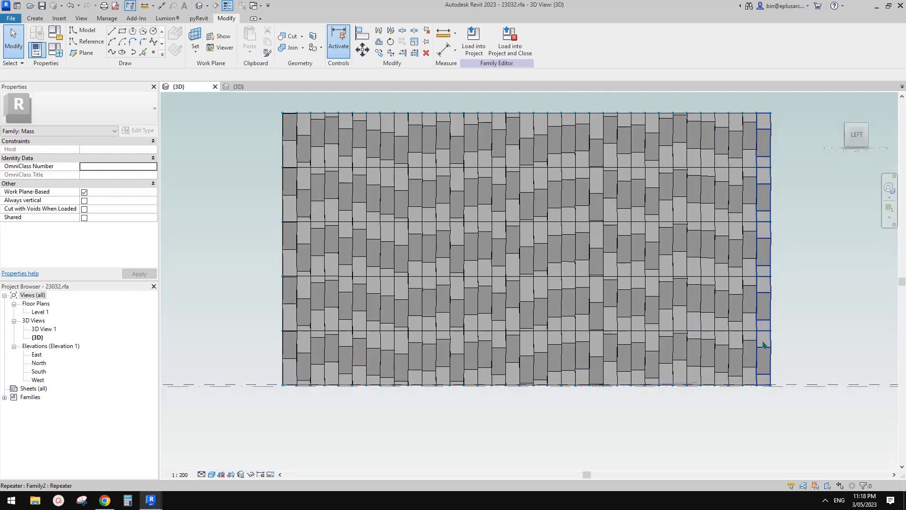
scroll(698, 341, down, 1)
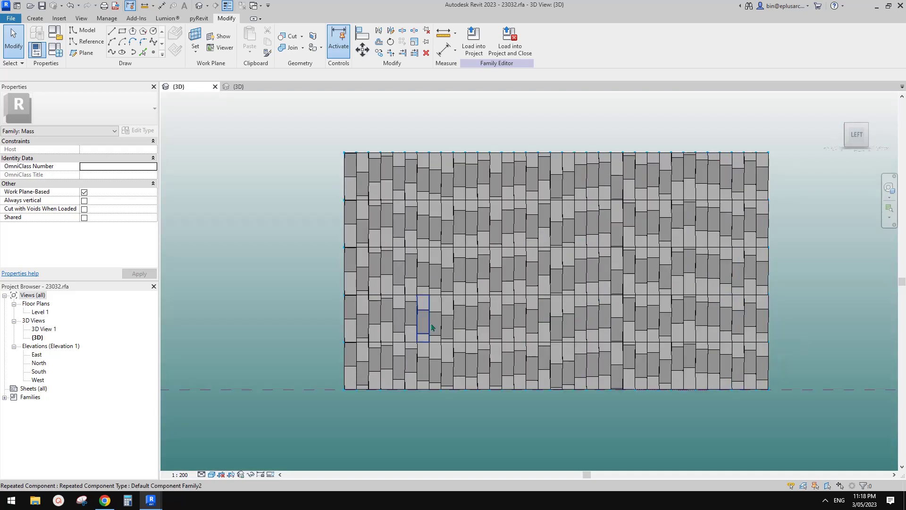
shift+middle_drag(659, 354, 703, 324)
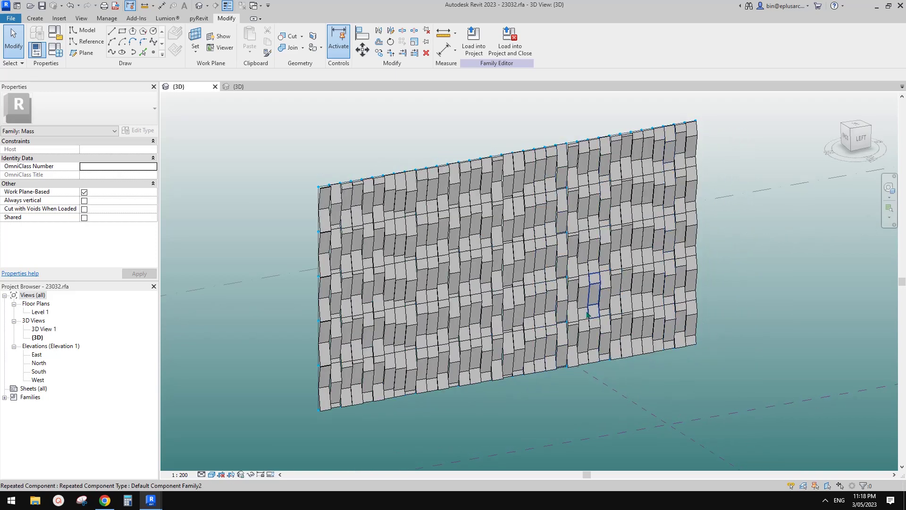
shift+middle_drag(586, 312, 567, 317)
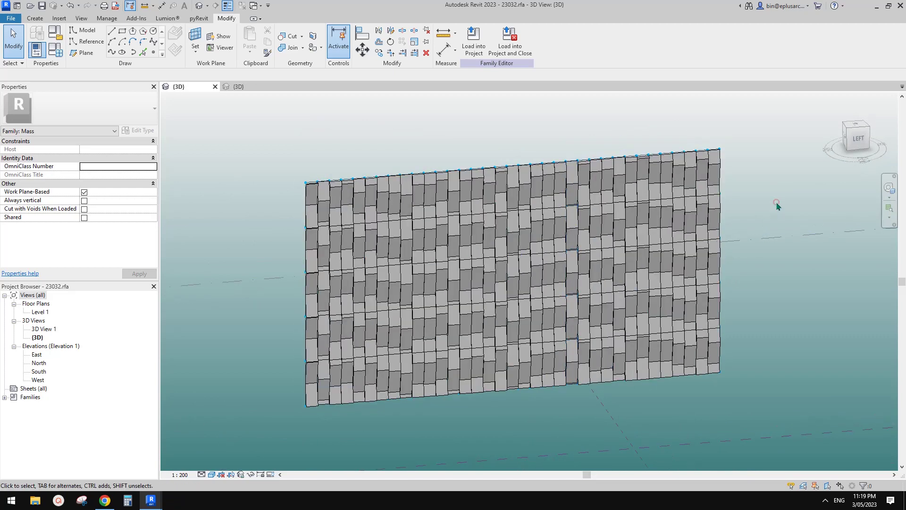
scroll(627, 265, down, 1)
mouse_move(619, 262)
shift+middle_down()
mouse_move(628, 287)
mouse_move(610, 294)
mouse_move(620, 320)
mouse_move(684, 279)
mouse_move(657, 288)
mouse_move(723, 309)
shift+middle_up()
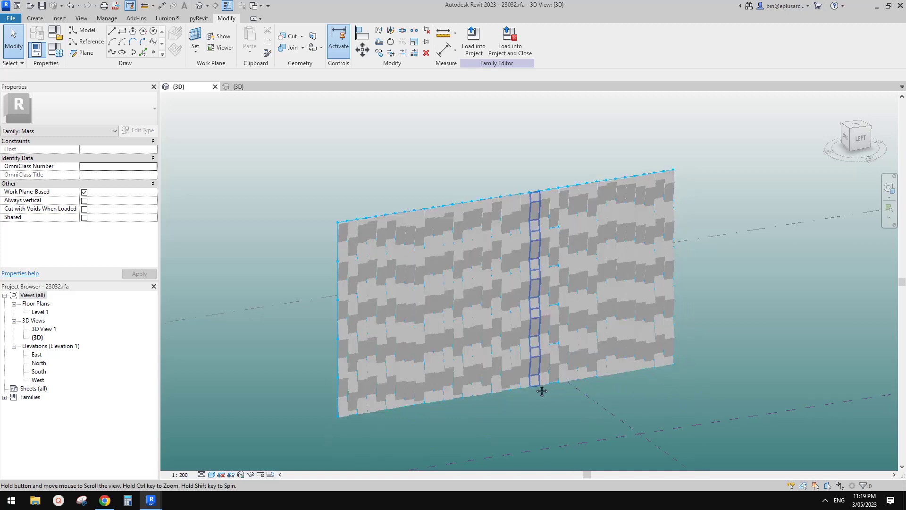
shift+middle_drag(540, 389, 557, 402)
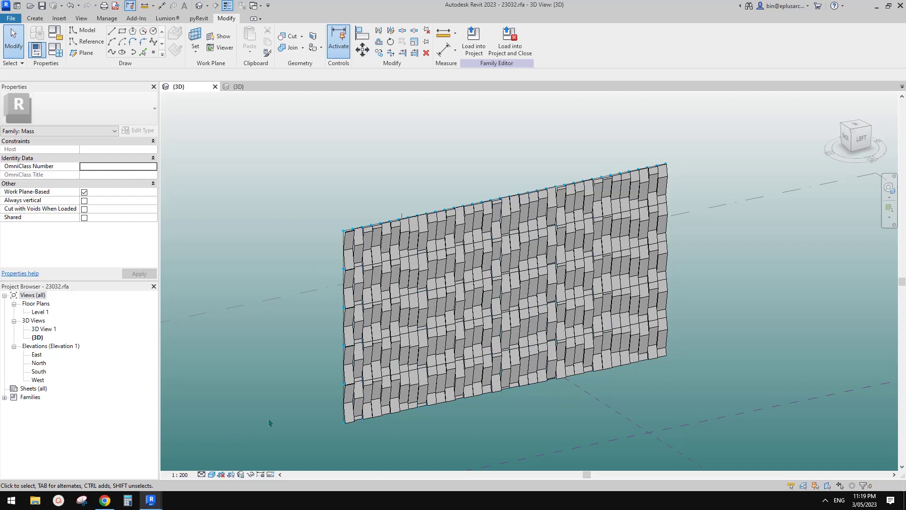
shift+middle_drag(269, 423, 297, 404)
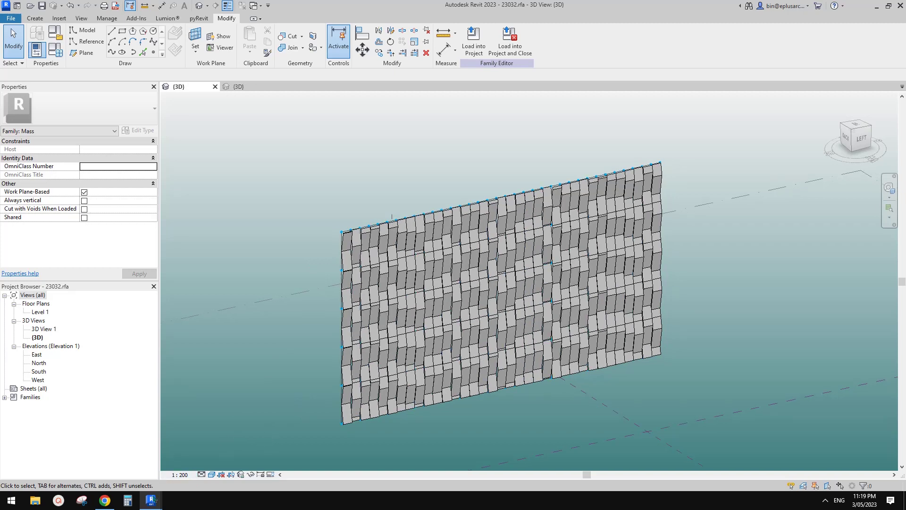
shift+middle_drag(557, 363, 569, 419)
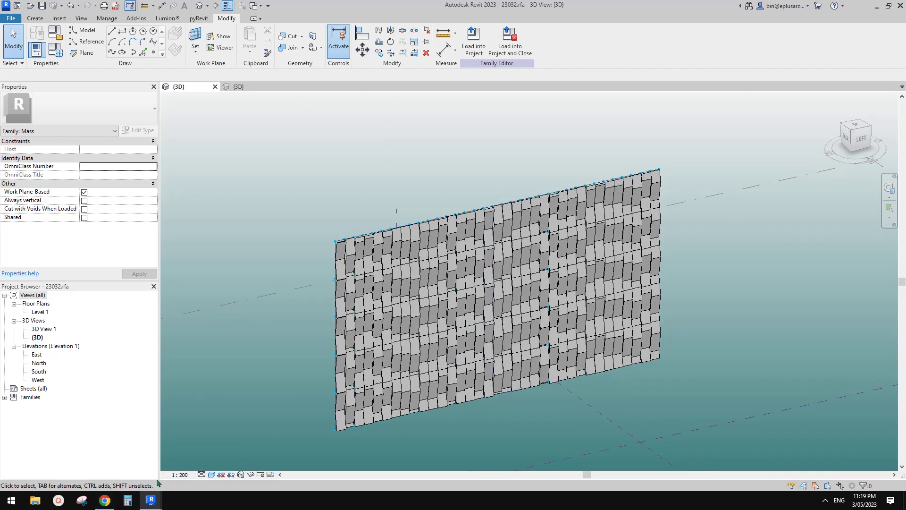
Bring back the Dynamo window and maximise it to review the complete node graph, and minimise it to return to the facade.
mouse_move(150, 500)
click(224, 460)
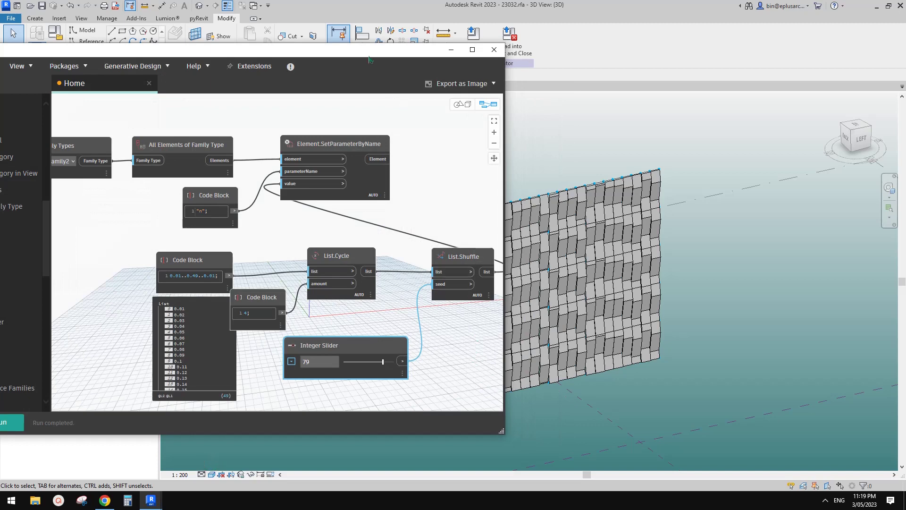
drag(369, 56, 553, 43)
middle_drag(449, 214, 471, 216)
scroll(510, 212, down, 1)
scroll(471, 215, up, 1)
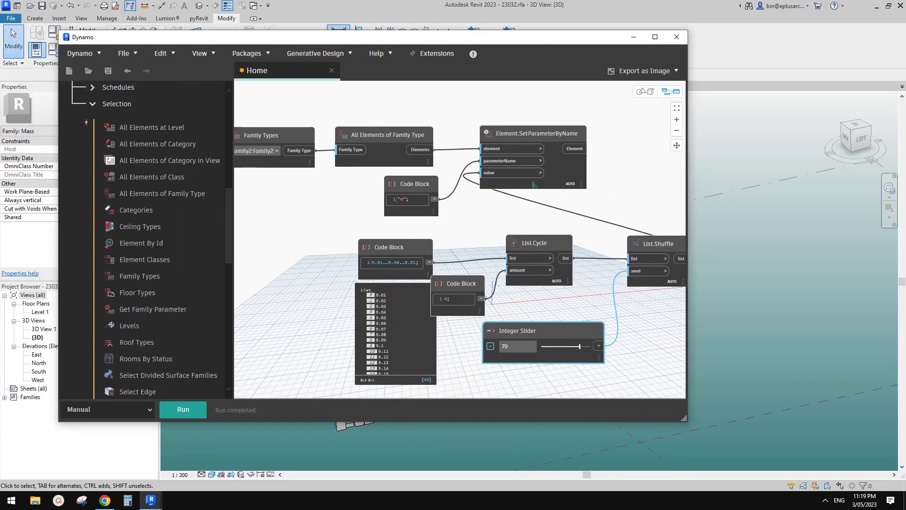
click(655, 37)
middle_drag(508, 174, 616, 202)
scroll(617, 186, up, 1)
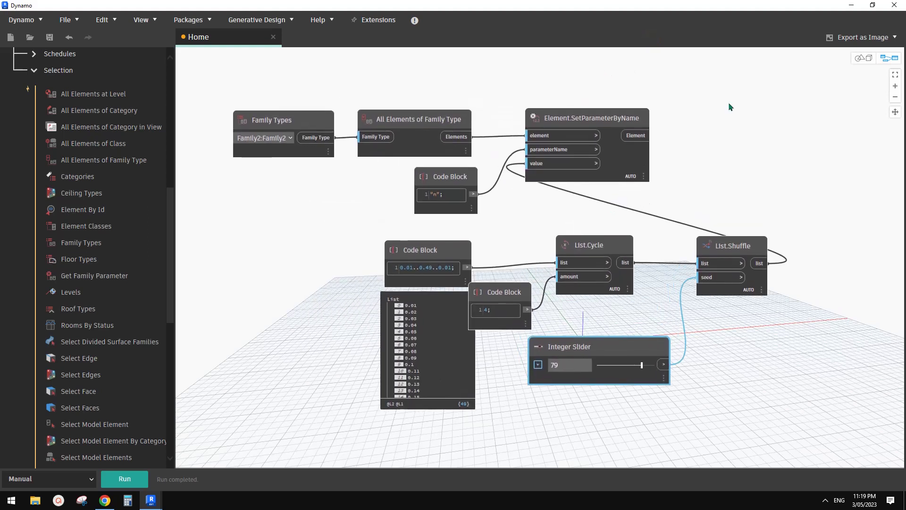
click(850, 6)
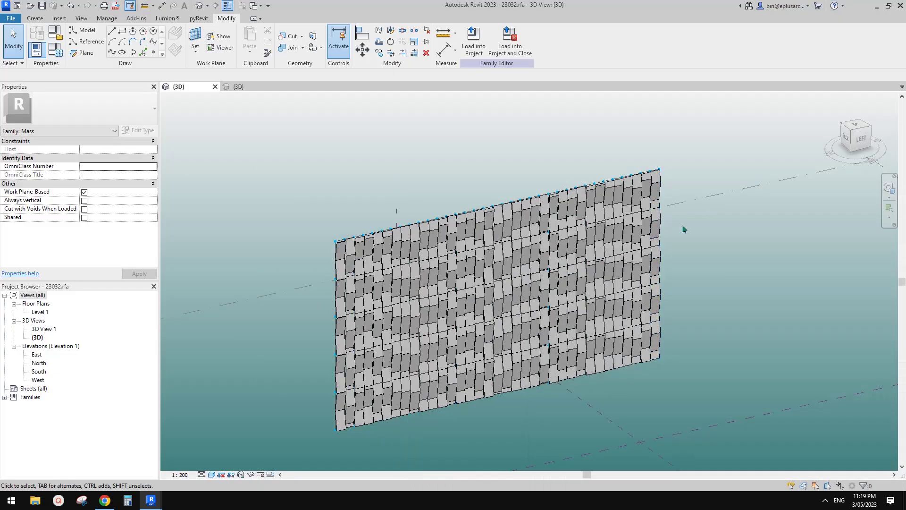
middle_drag(660, 276, 672, 268)
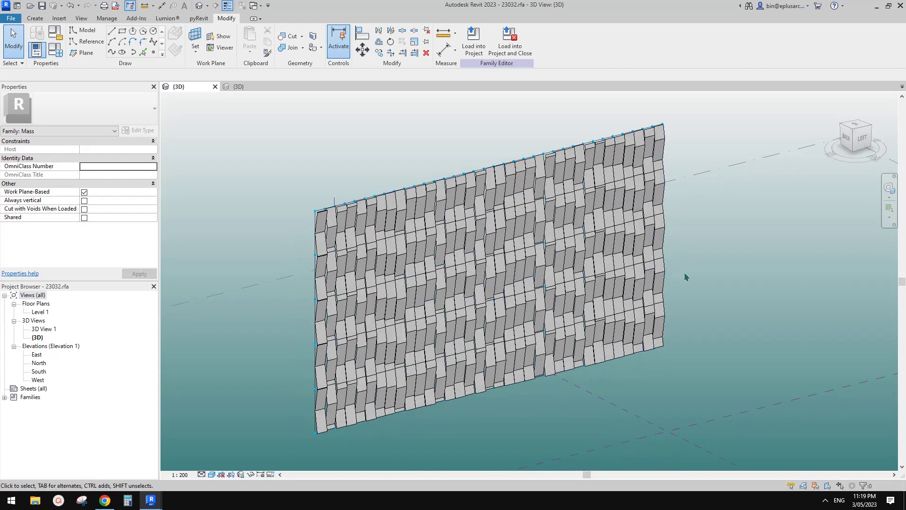